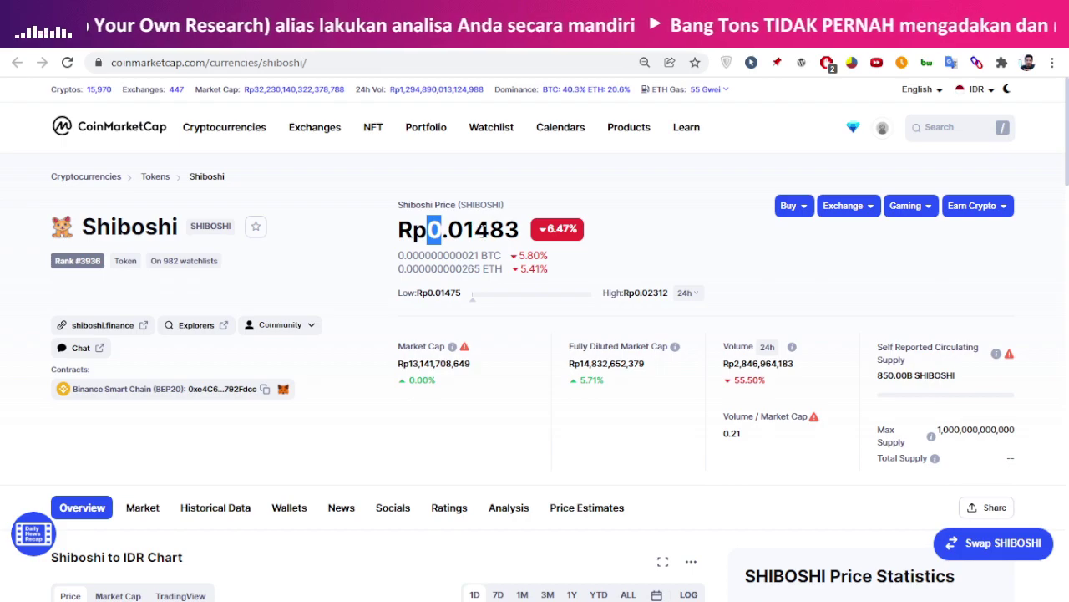
- Examine Shiboshi's price, market cap and self-reported circulating supply on its CoinMarketCap page
click(473, 225)
drag(458, 230, 427, 230)
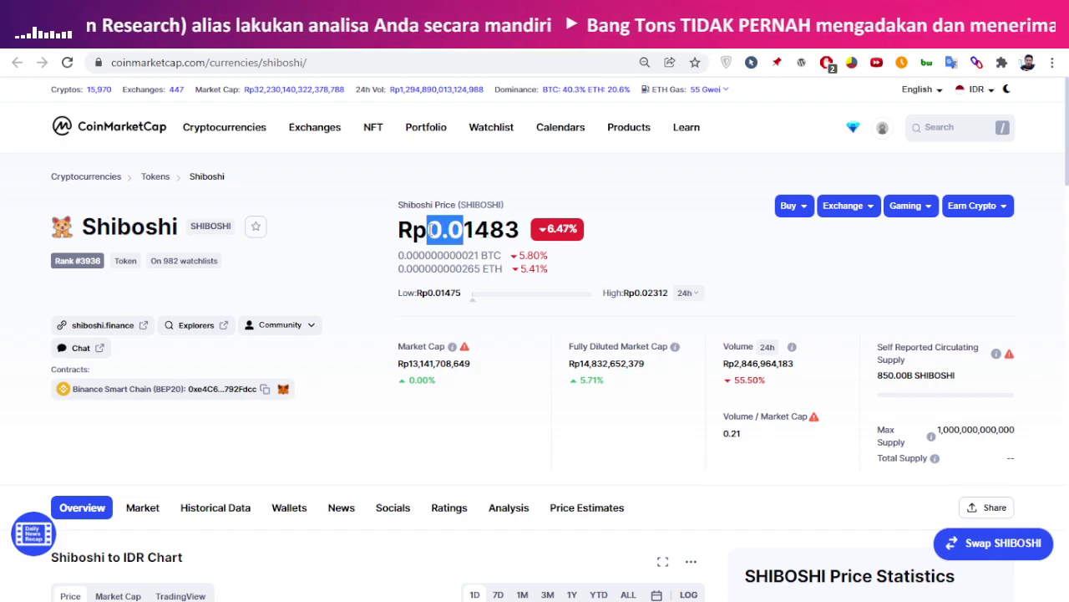
click(484, 232)
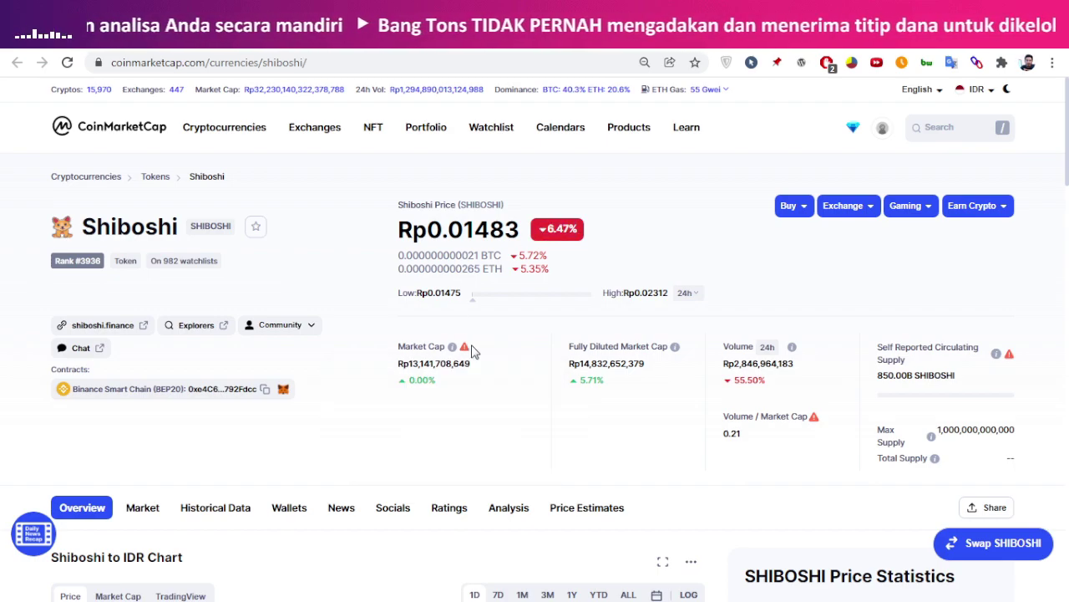
mouse_move(466, 349)
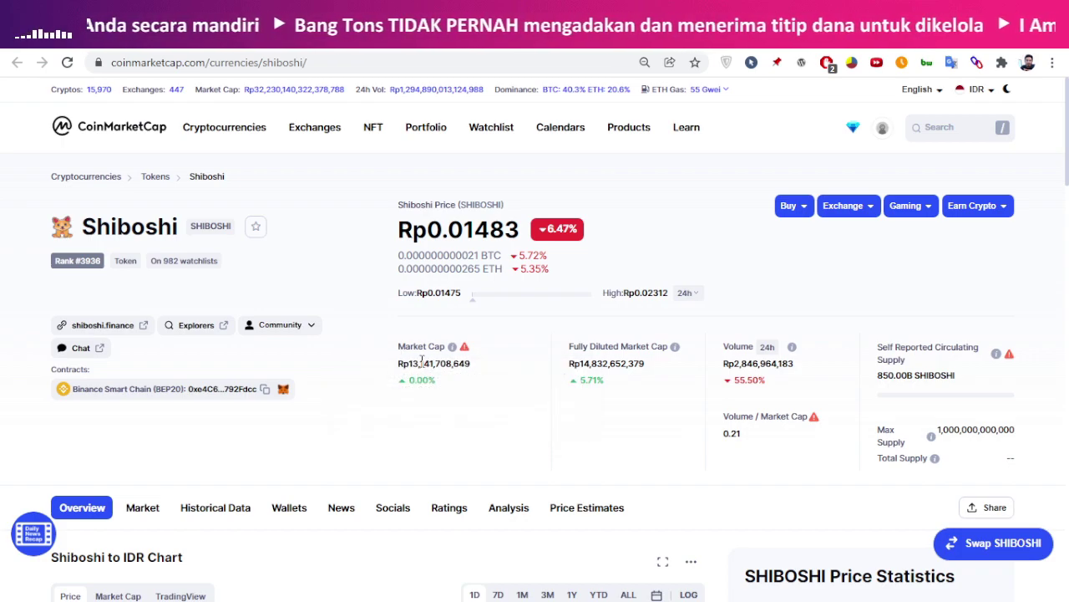
click(442, 360)
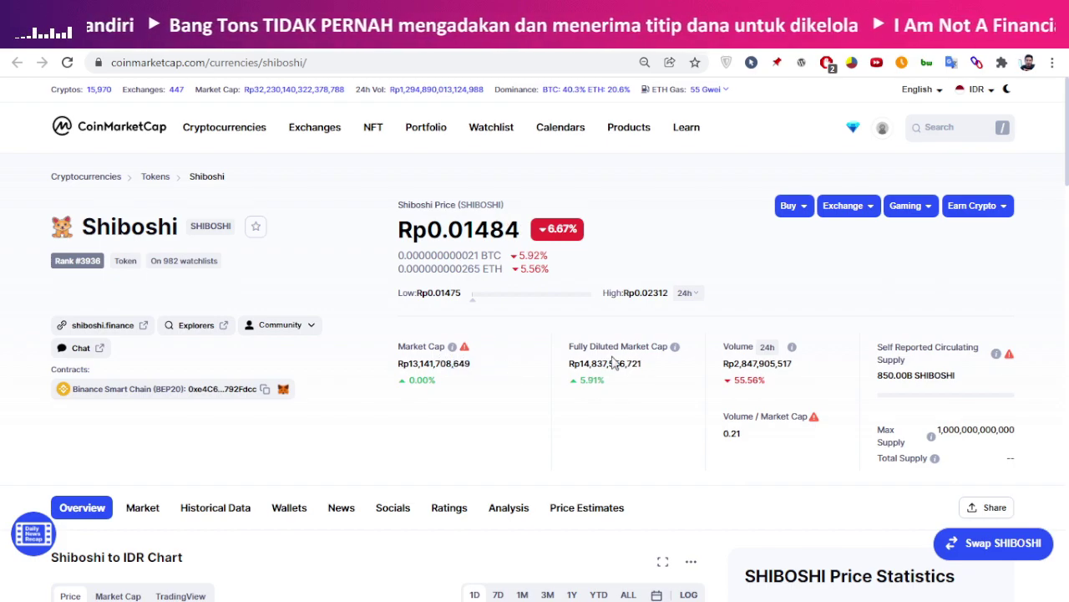
drag(943, 348, 1003, 349)
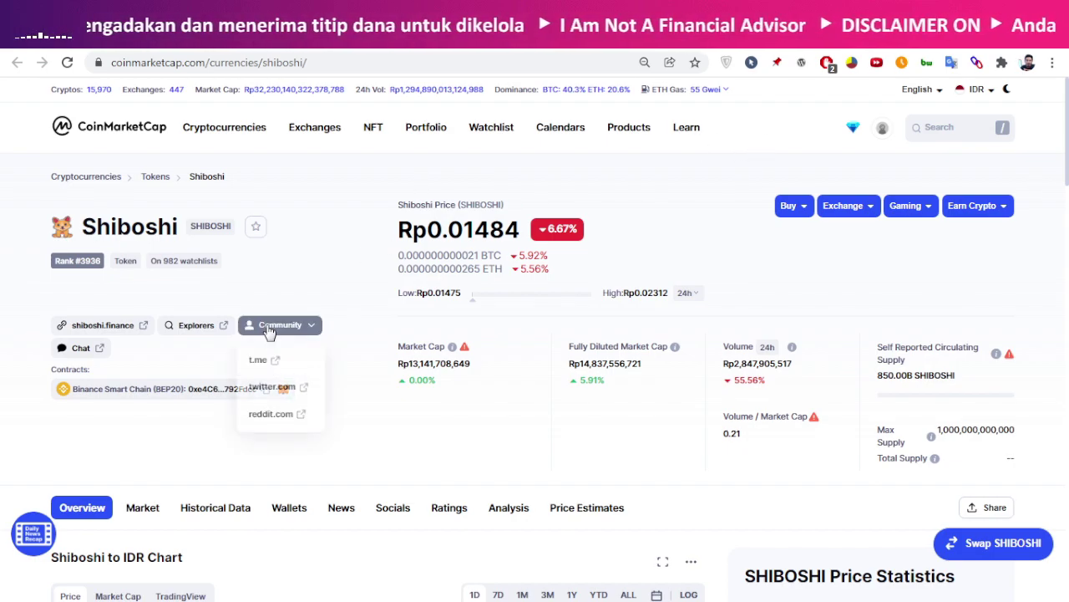
- Open the t.me link from Shiboshi's community links and inspect the Telegram group's name and membership
mouse_move(280, 328)
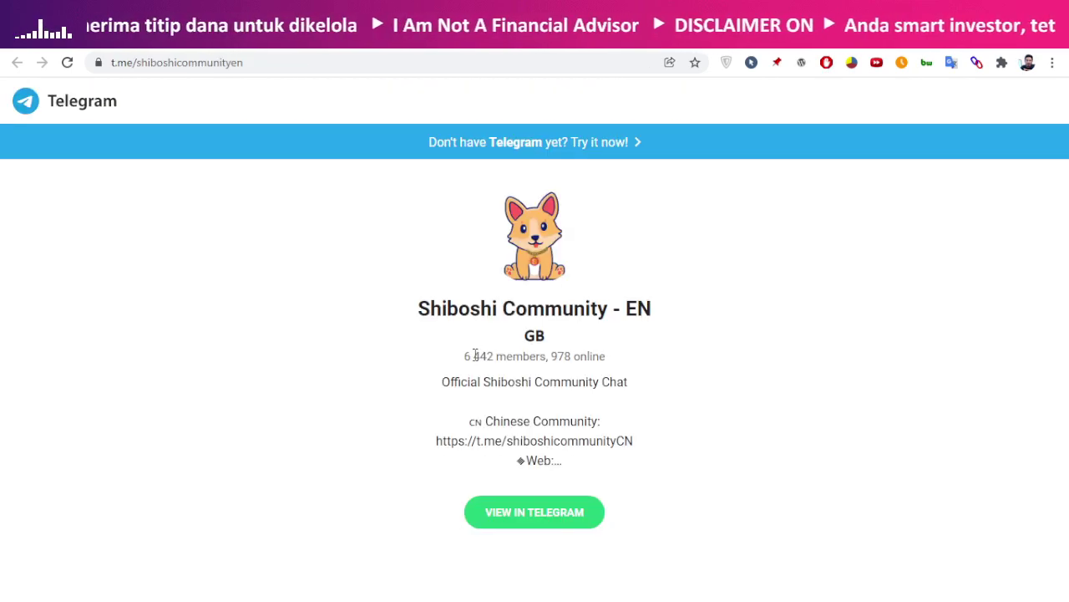
drag(427, 309, 702, 297)
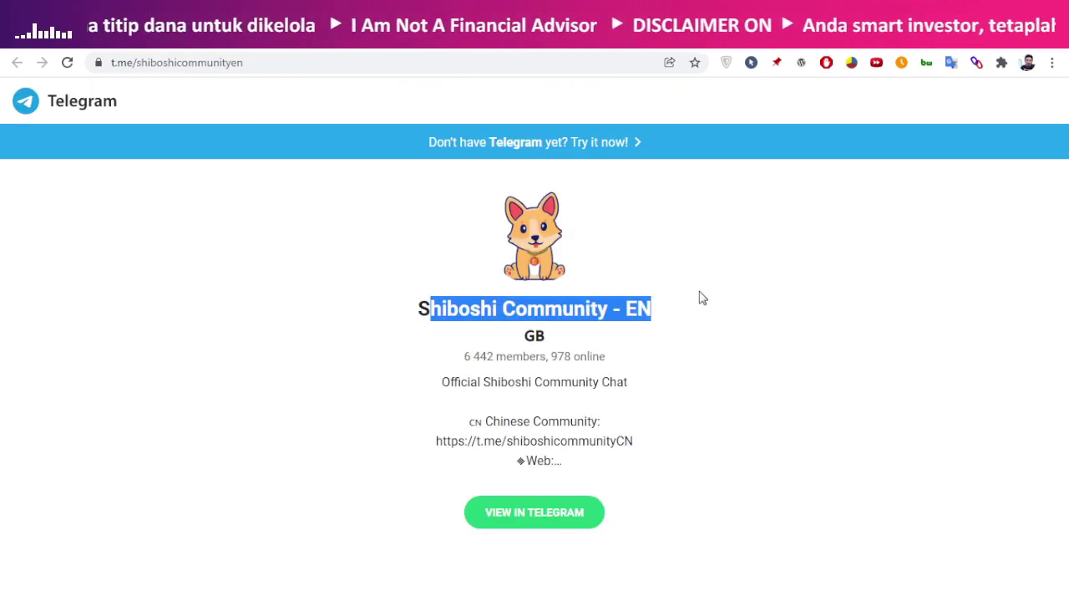
click(786, 299)
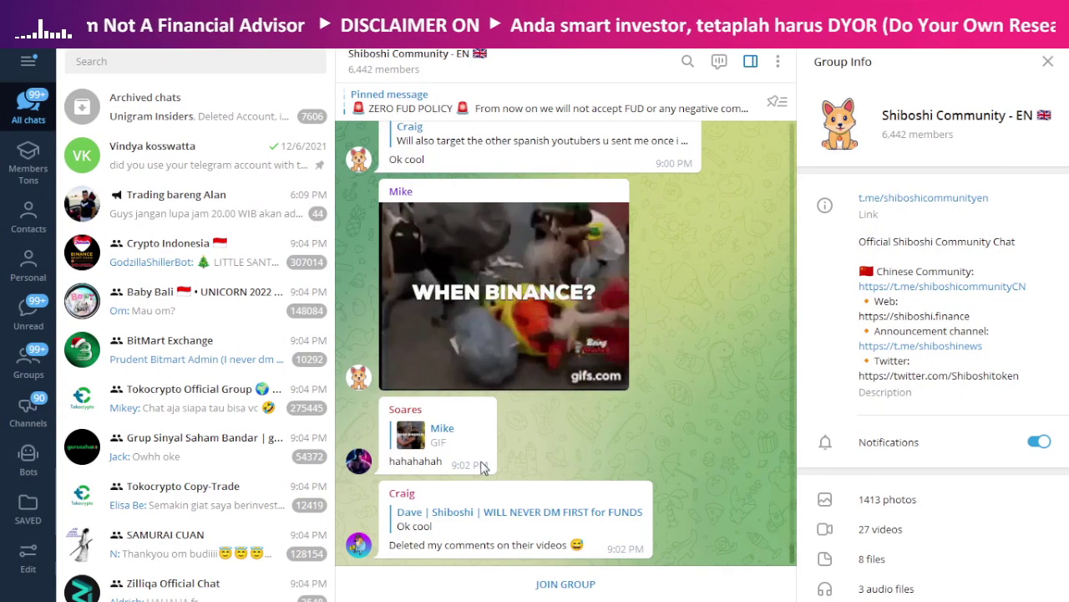
- Browse the recent messages and the group info of the Shiboshi Community - EN group in Telegram
scroll(643, 422, up, 3)
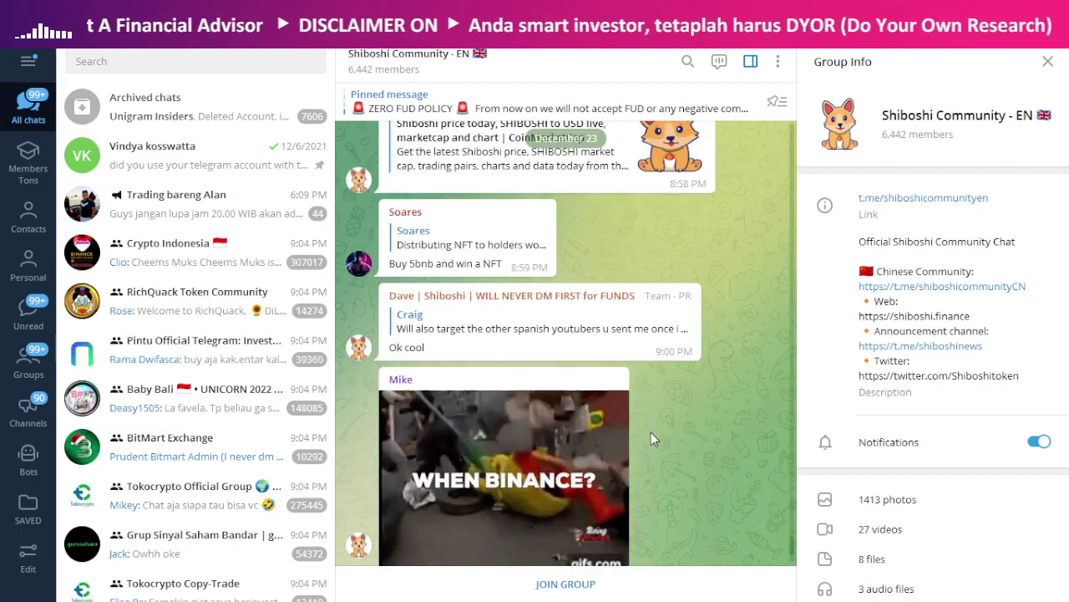
scroll(877, 353, down, 5)
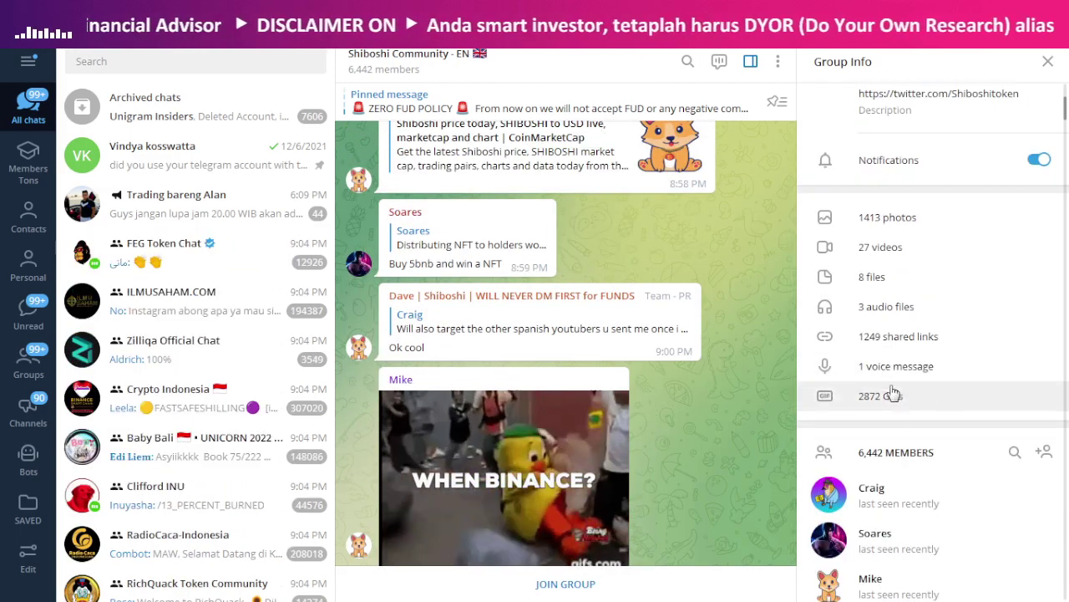
scroll(627, 367, up, 10)
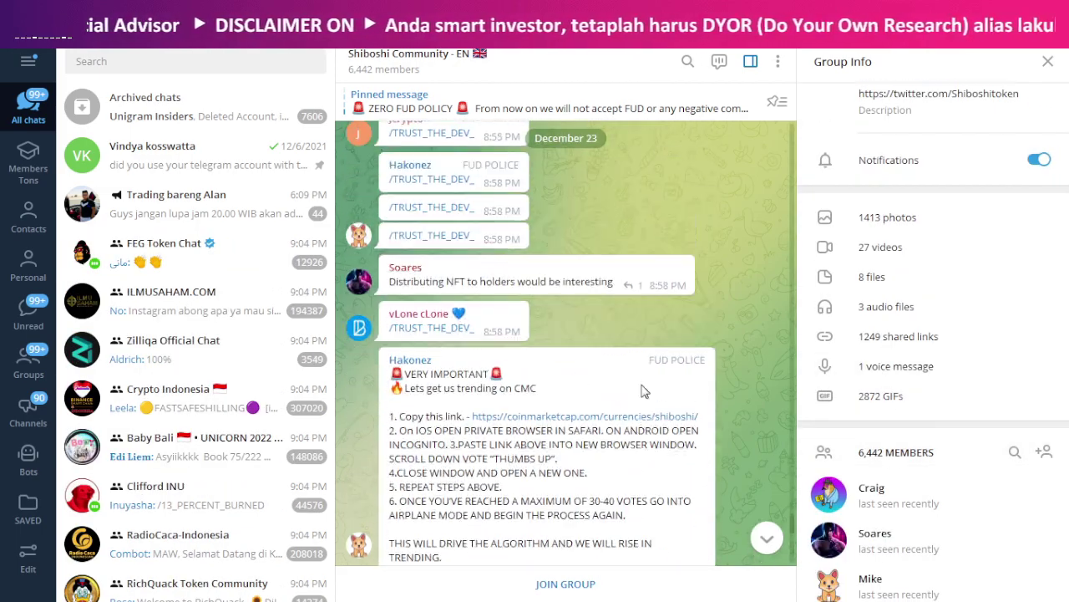
scroll(626, 371, up, 10)
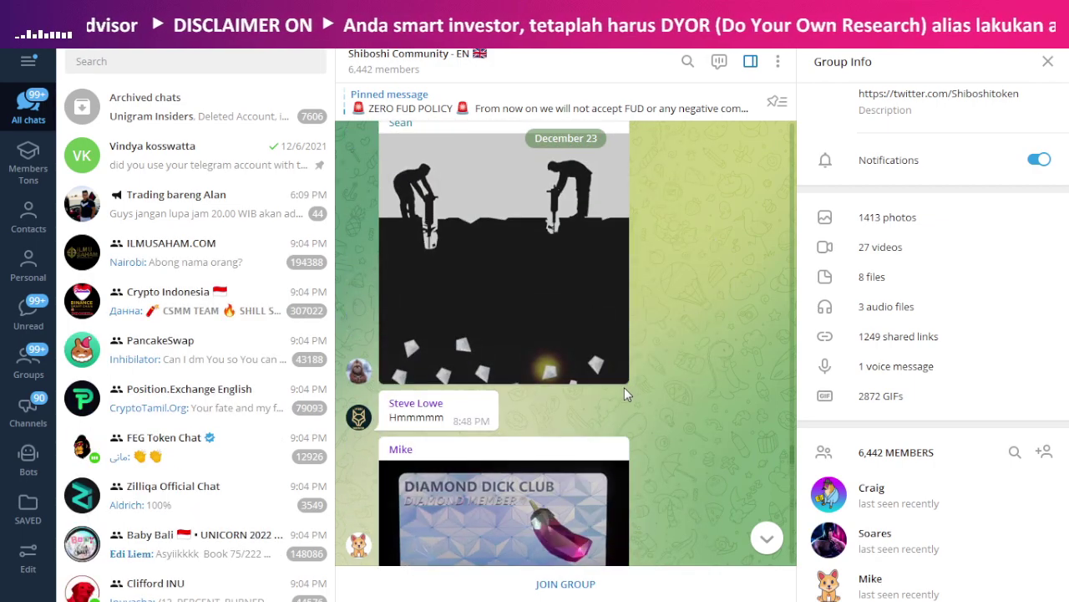
scroll(626, 388, down, 1)
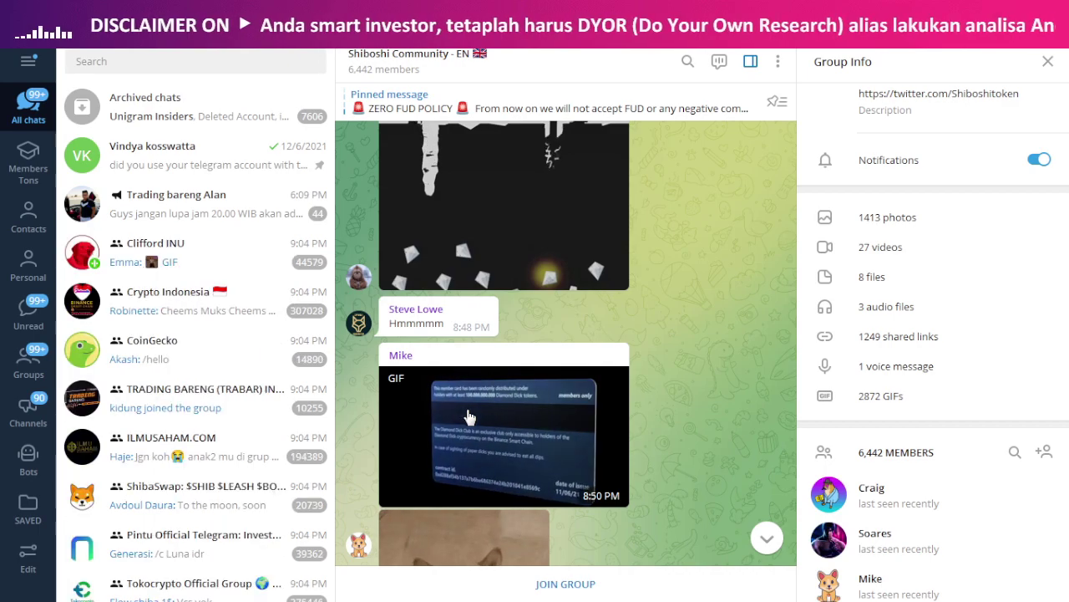
scroll(490, 418, up, 3)
- Find the ZERO FUD POLICY message in the group chat and highlight its passage on muting and banning
scroll(490, 418, up, 15)
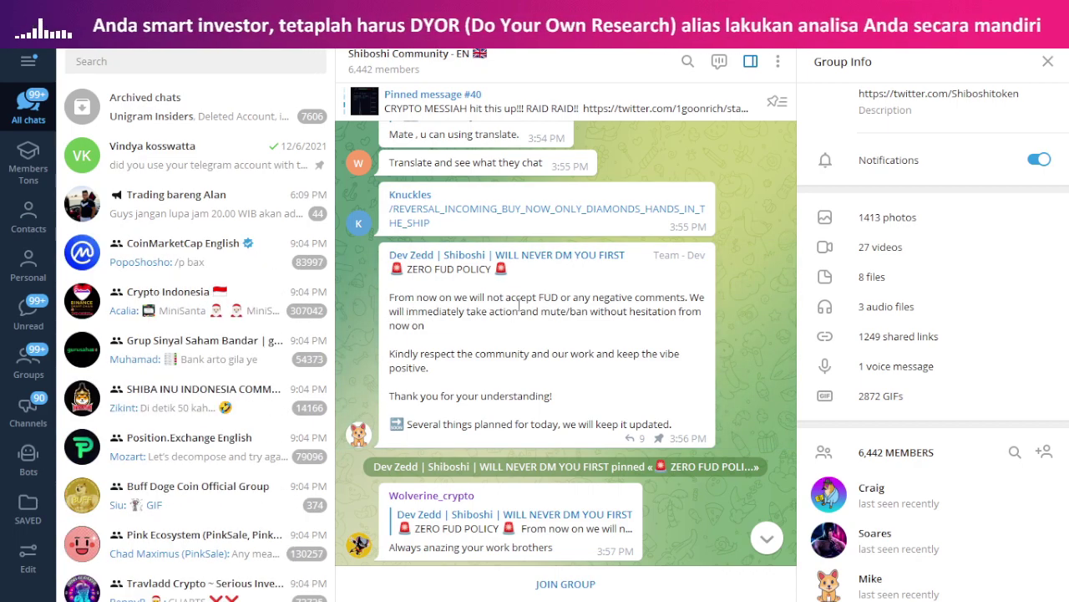
drag(499, 298, 493, 325)
scroll(494, 291, up, 3)
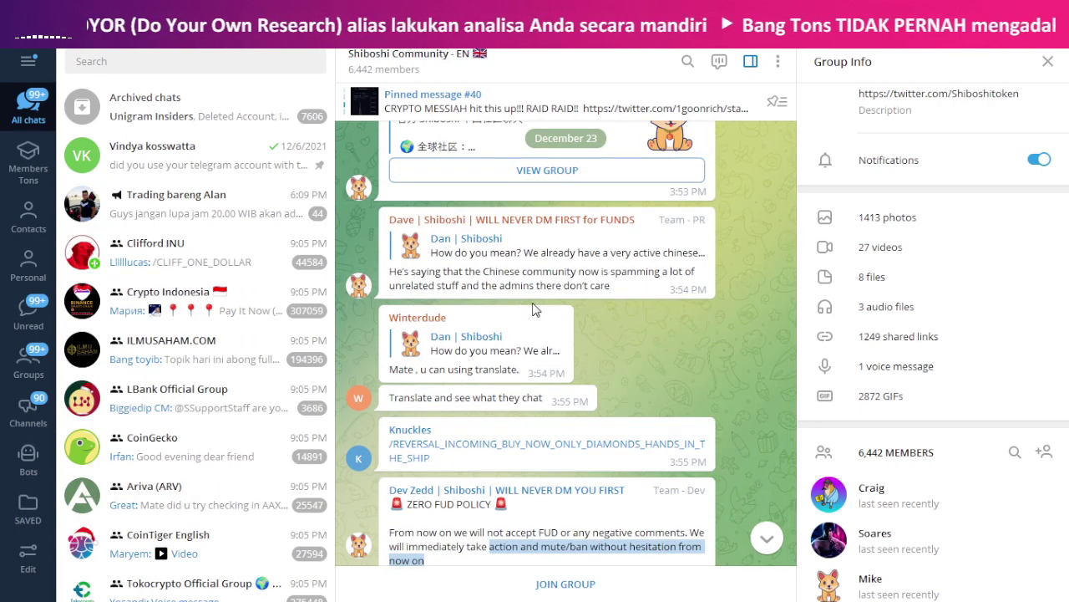
- Read the older December 23 group messages preceding the ZERO FUD POLICY post
scroll(595, 359, up, 3)
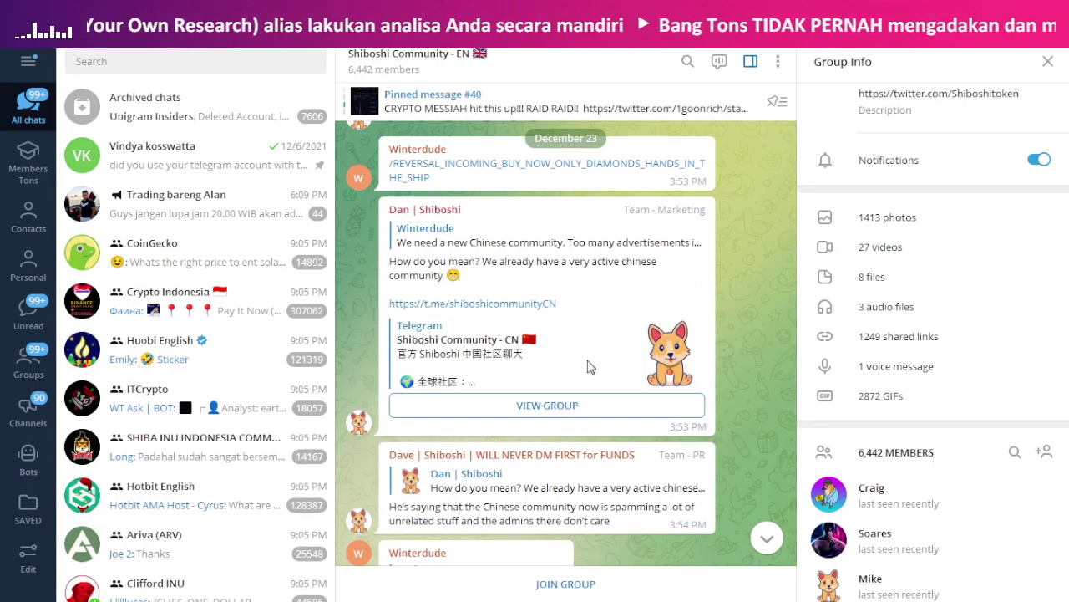
scroll(589, 368, up, 3)
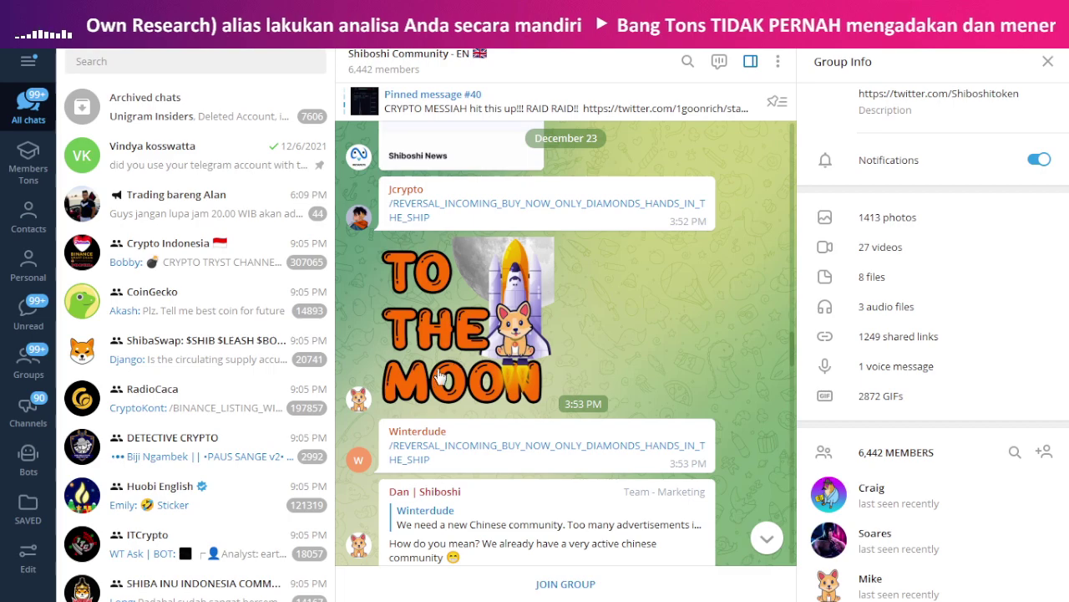
scroll(602, 384, up, 2)
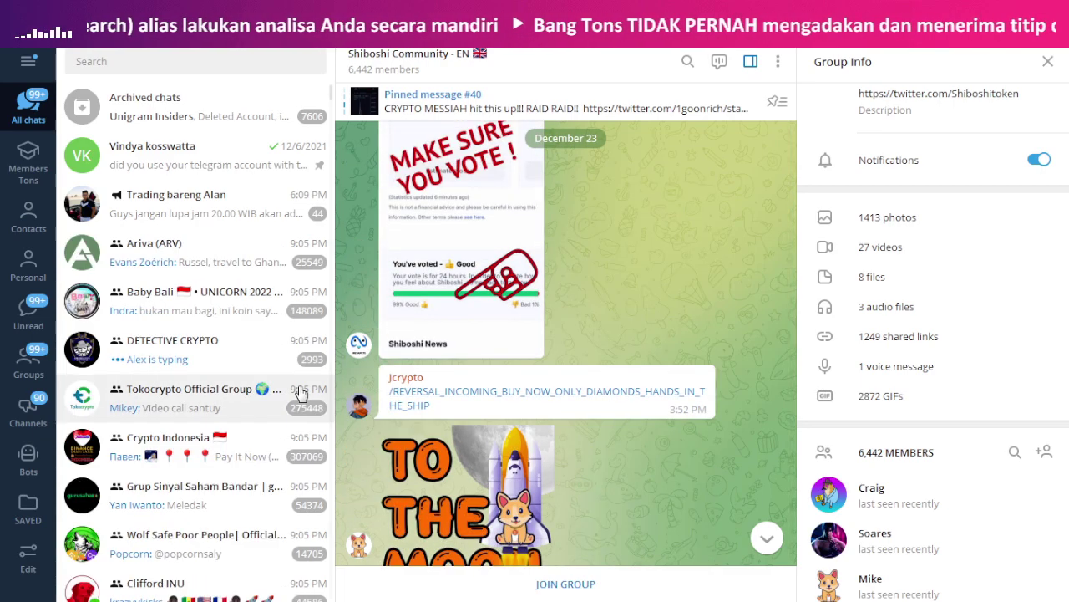
scroll(245, 535, down, 5)
scroll(608, 435, up, 4)
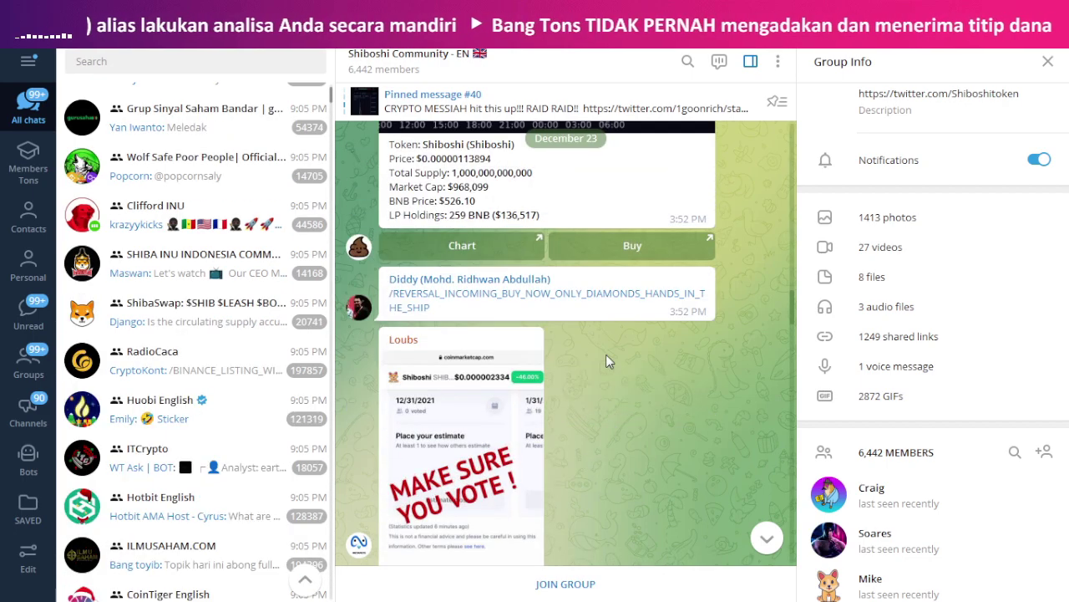
scroll(592, 347, up, 2)
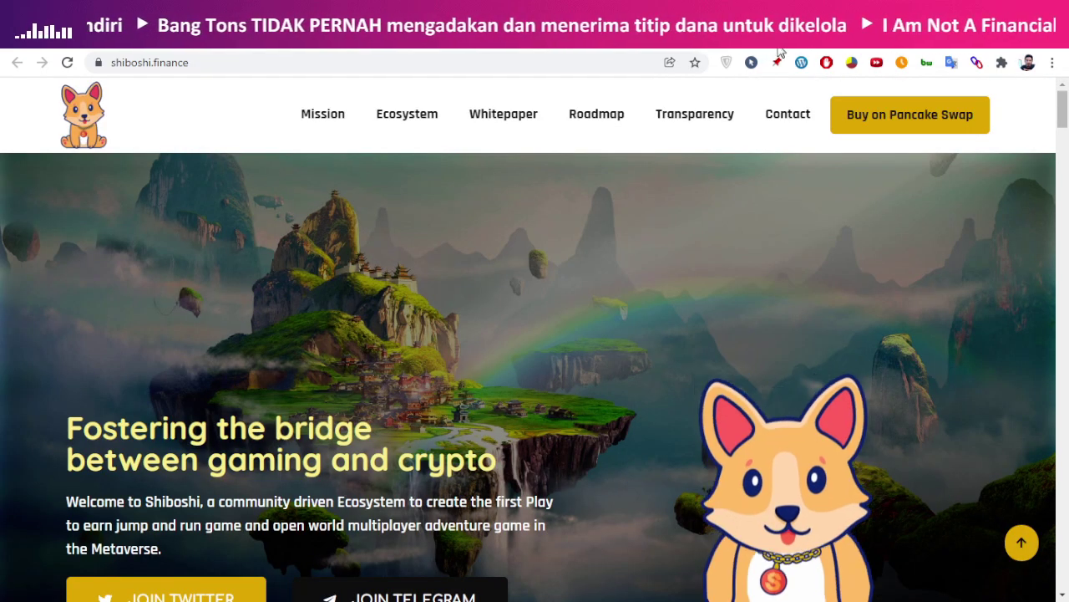
- Translate both lines of the headline "Fostering the bridge between gaming and crypto" on shiboshi.finance
scroll(205, 380, down, 2)
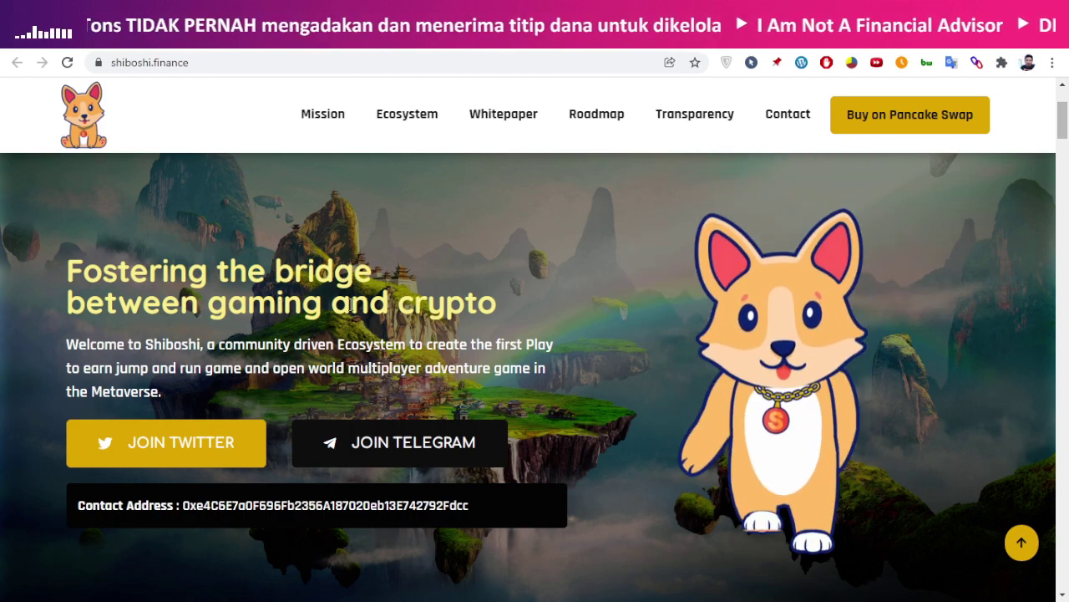
drag(72, 273, 419, 266)
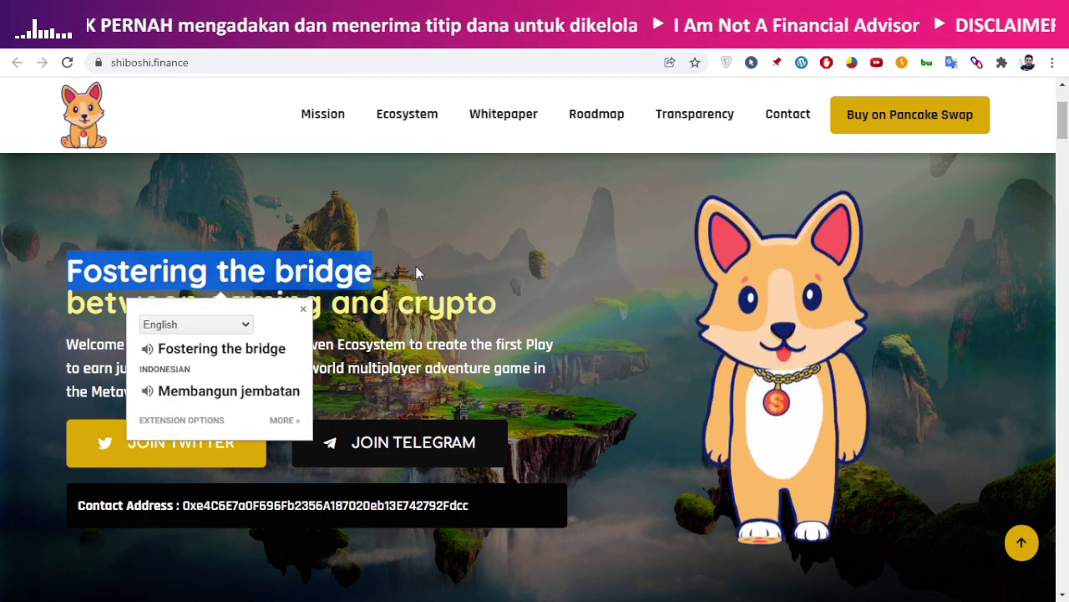
click(355, 270)
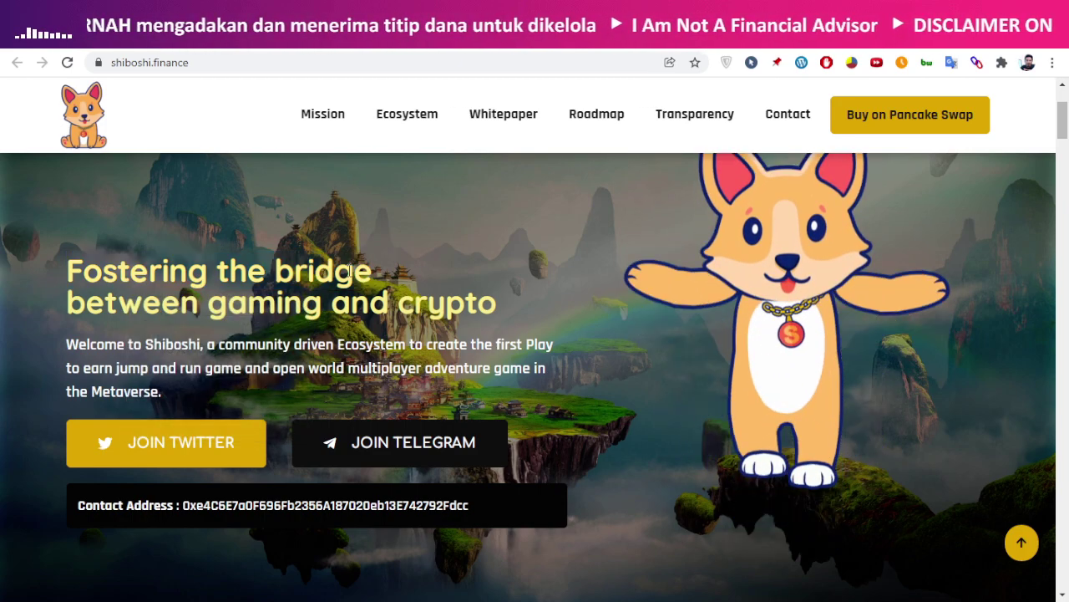
drag(68, 303, 520, 301)
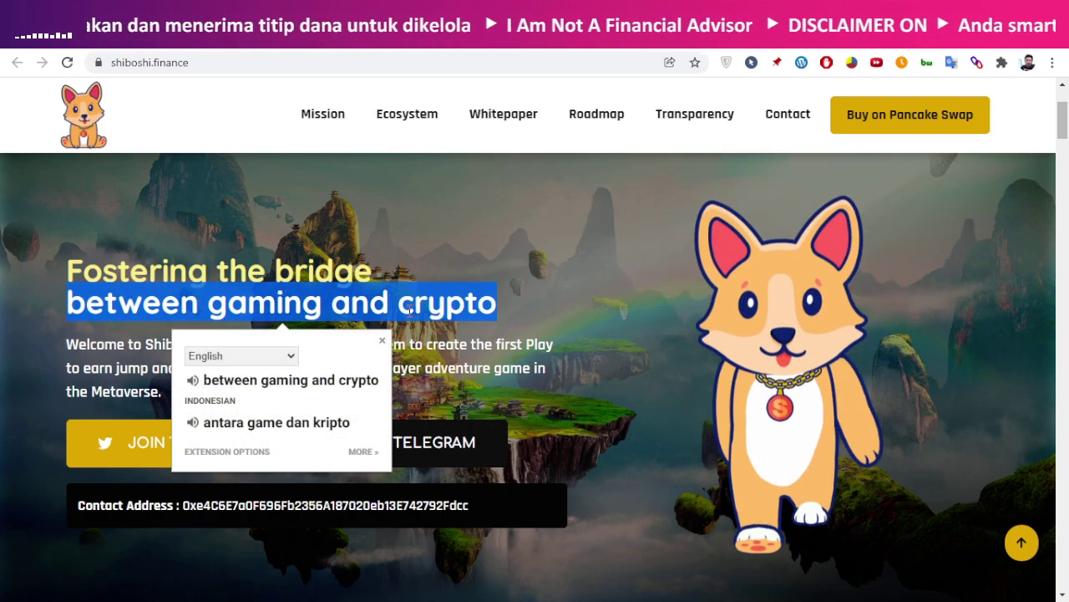
click(215, 309)
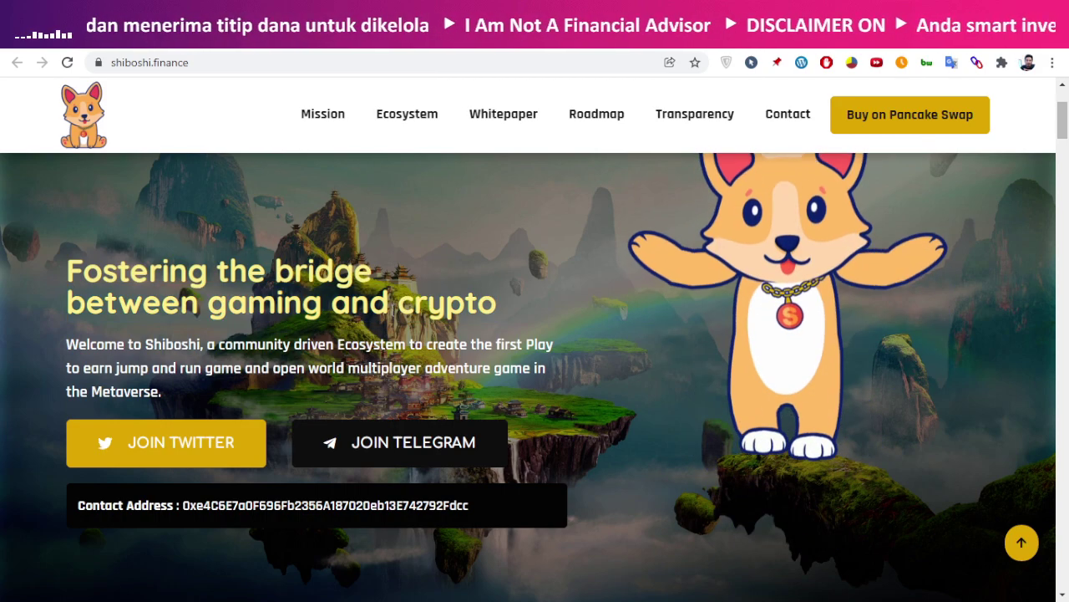
- Highlight the words "gaming" and "crypto" in turn in the website's headline
drag(207, 303, 321, 293)
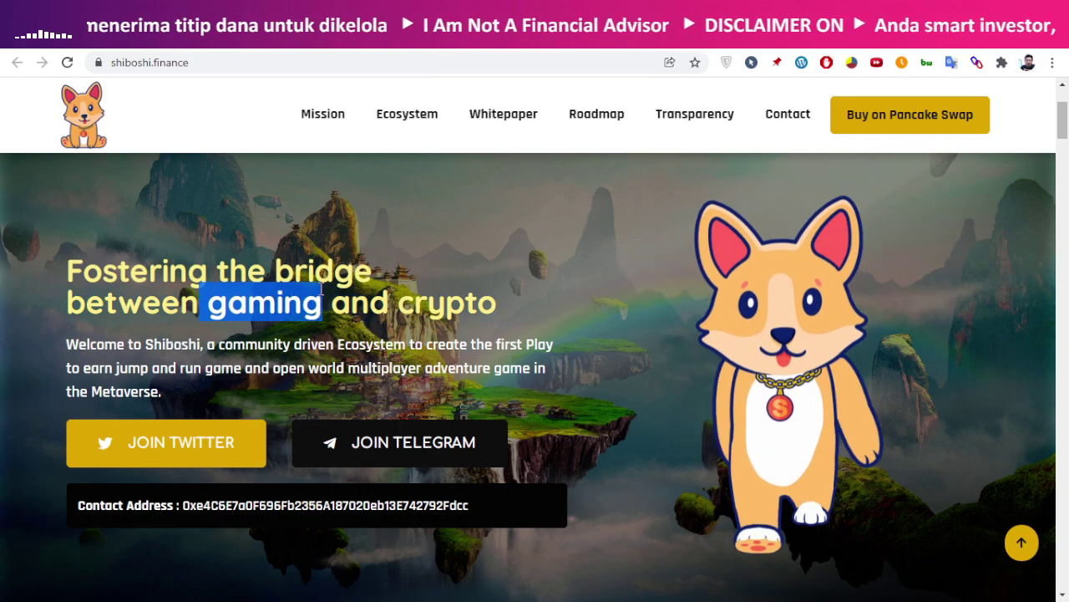
drag(390, 304, 498, 304)
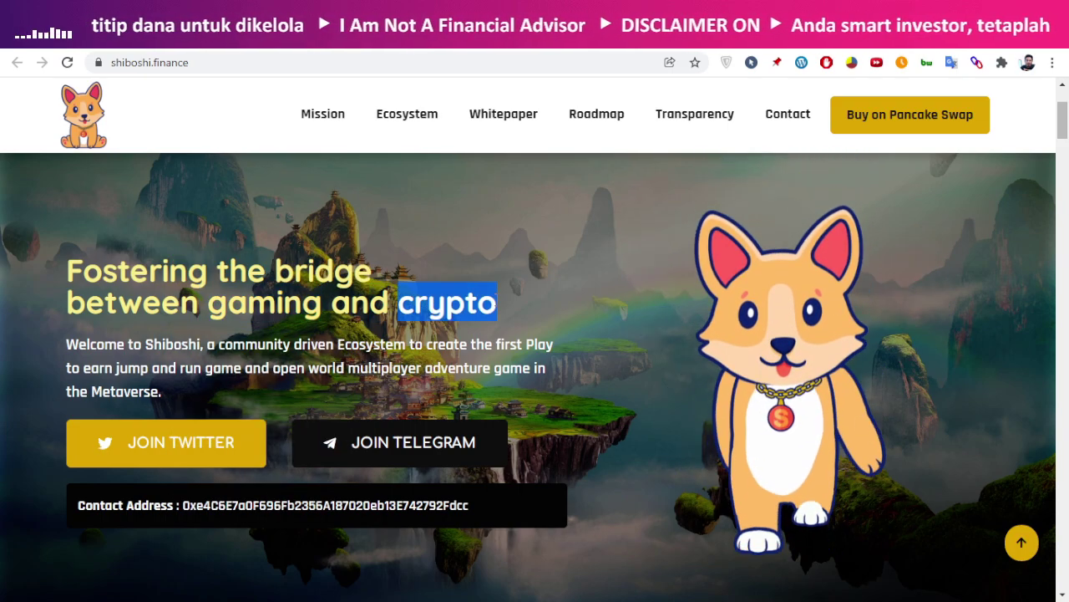
click(434, 309)
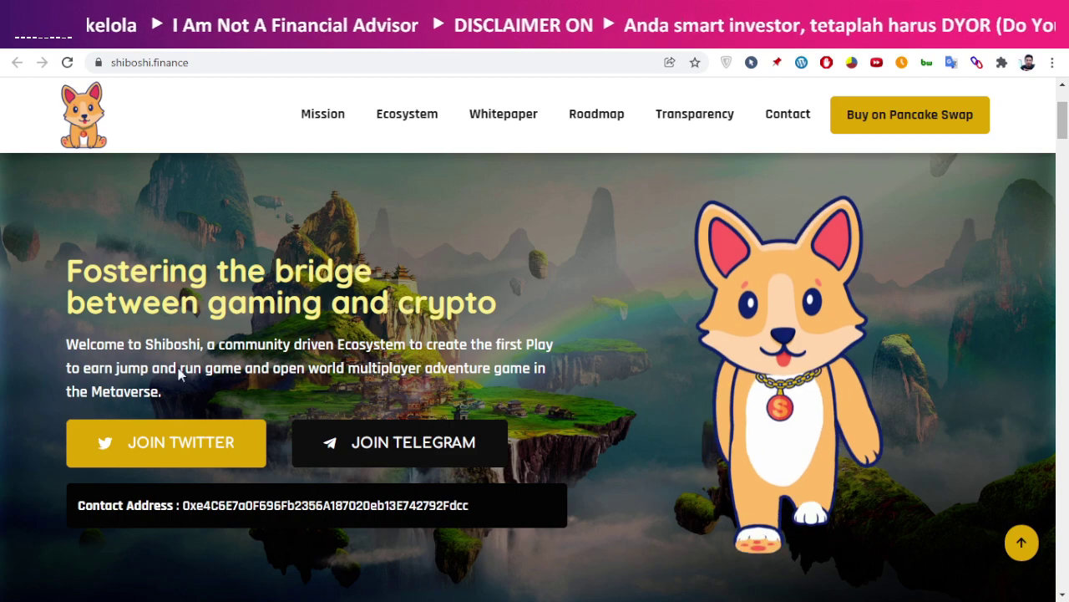
- Translate the welcome text describing the community driven ecosystem and check the contract address below it
drag(207, 346, 178, 398)
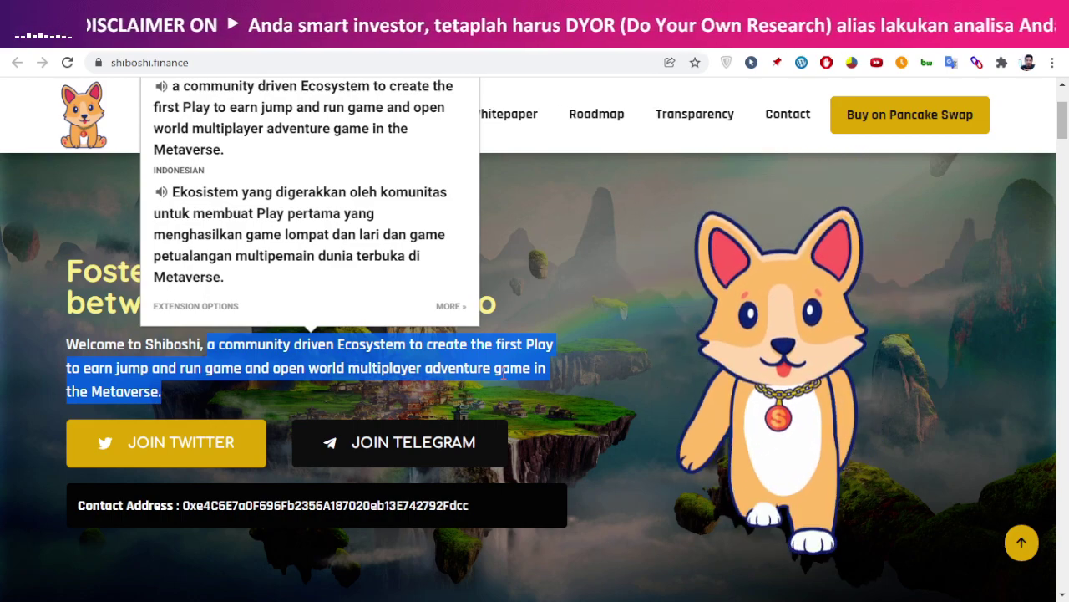
click(501, 374)
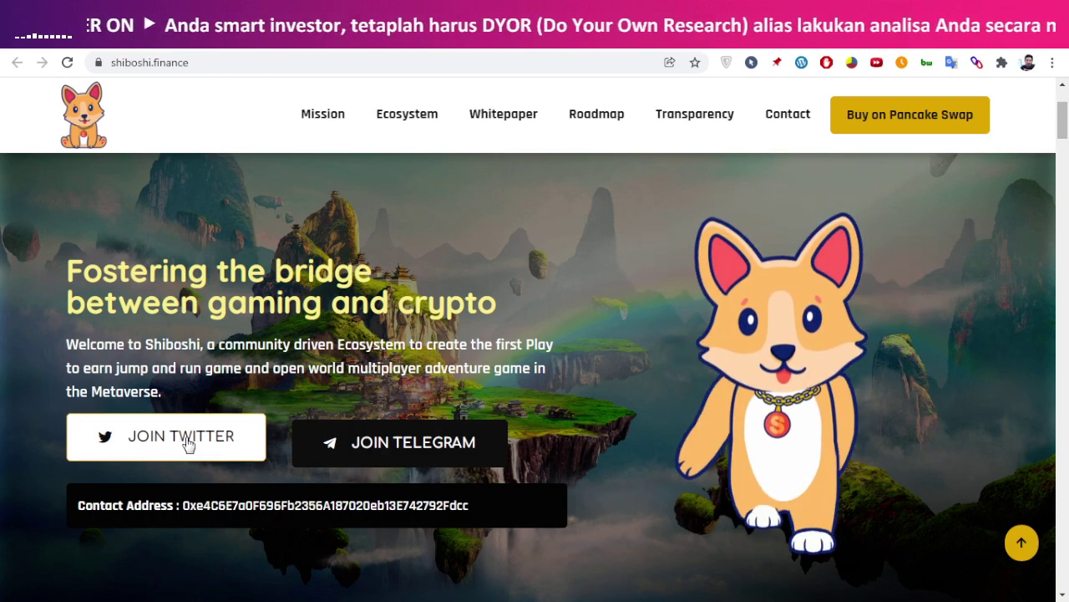
drag(209, 508, 355, 513)
click(200, 401)
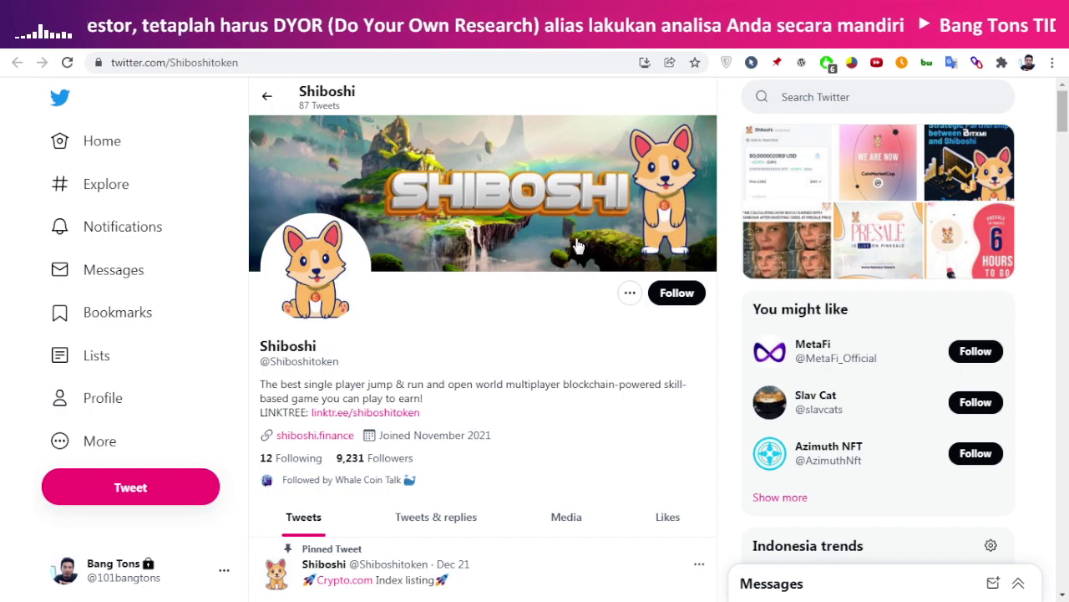
- Translate the bio on Shiboshi's Twitter profile about its single player and open world play-to-earn game
scroll(435, 304, down, 1)
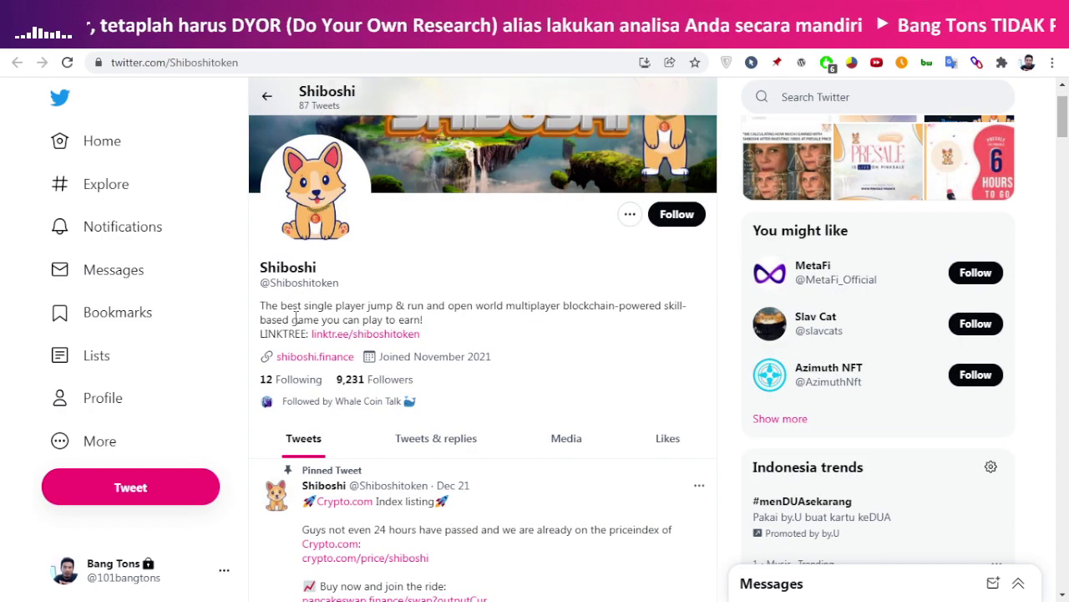
drag(262, 306, 537, 305)
drag(588, 305, 428, 324)
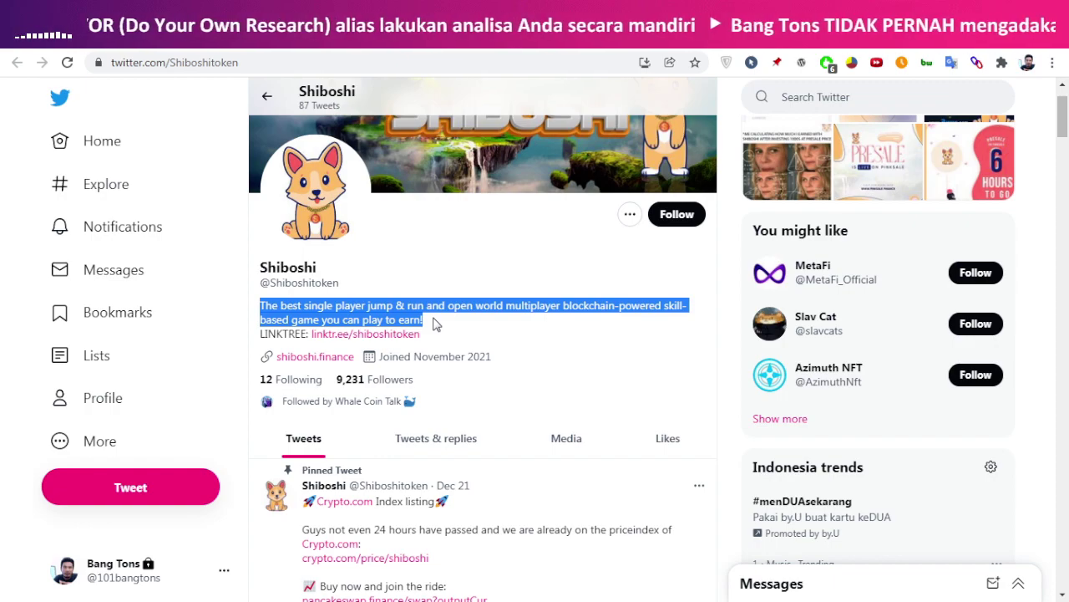
drag(448, 324, 450, 319)
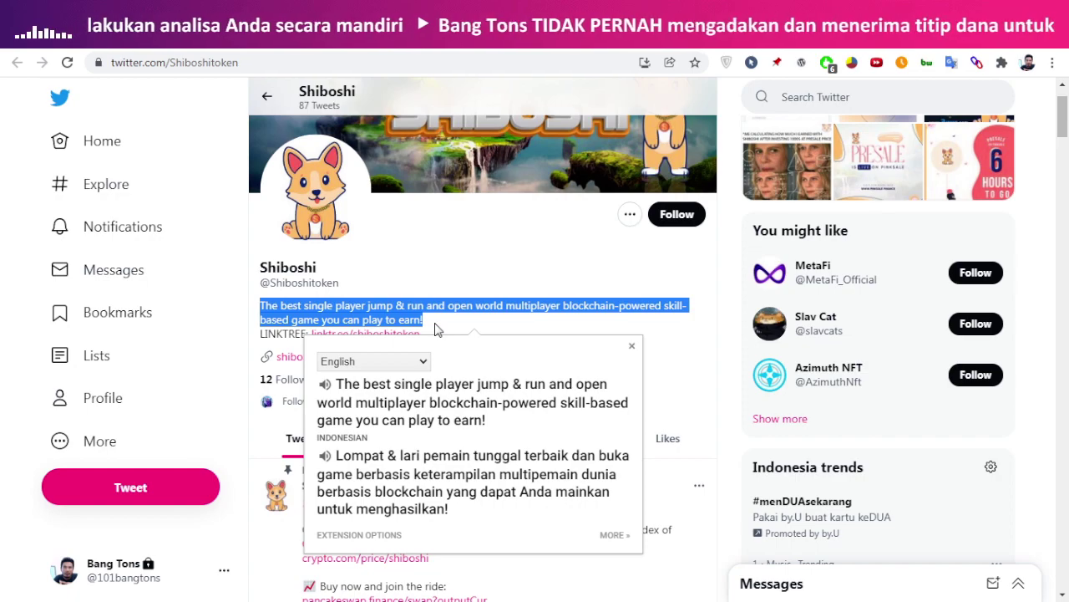
double_click(510, 306)
click(477, 303)
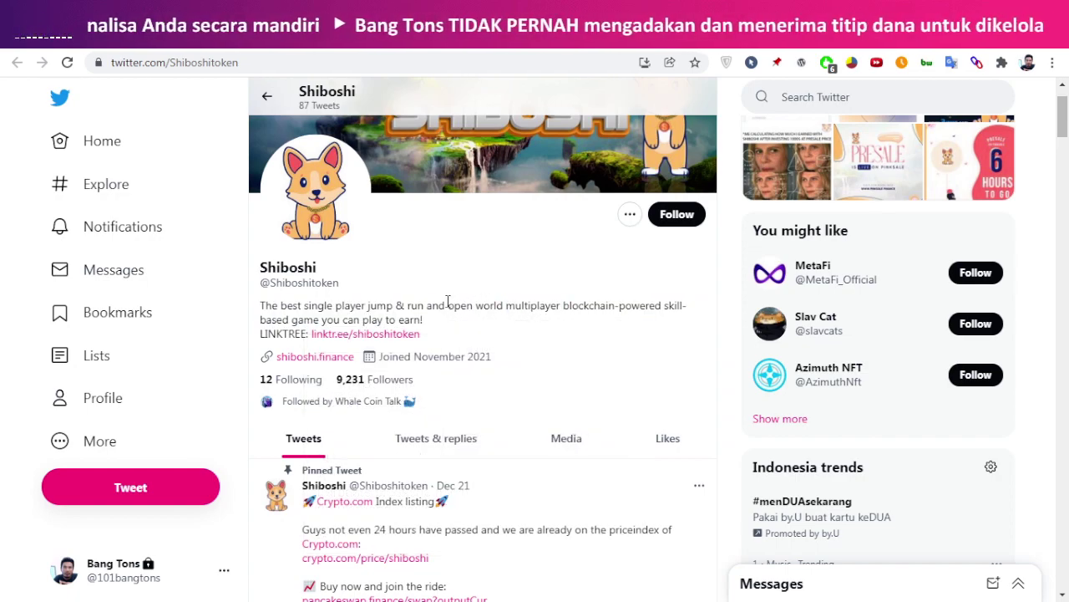
- Highlight the follower count on Shiboshi's Twitter profile
drag(415, 381, 335, 380)
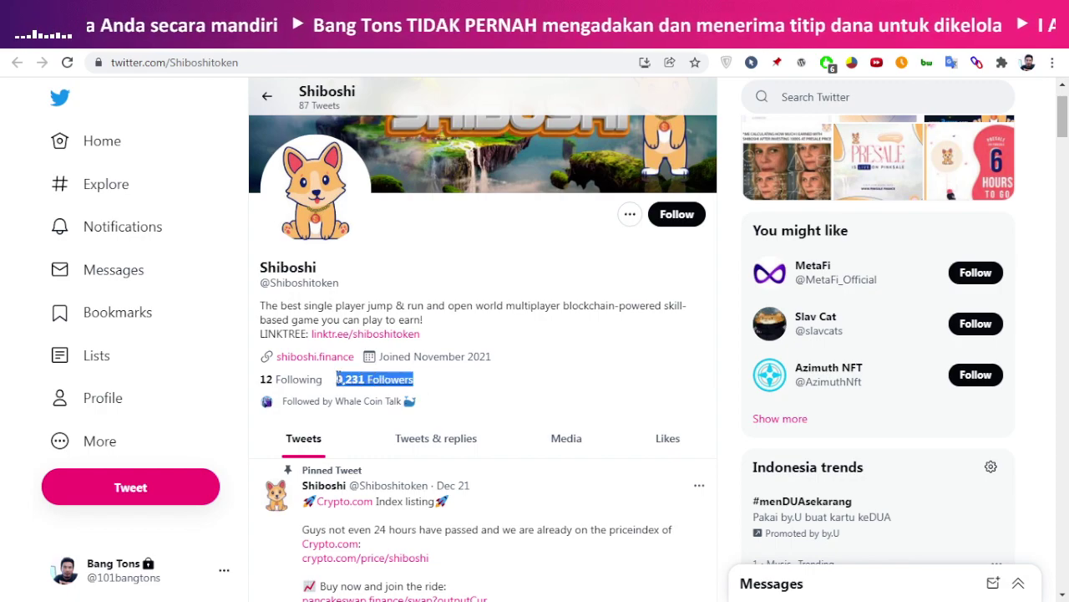
click(421, 389)
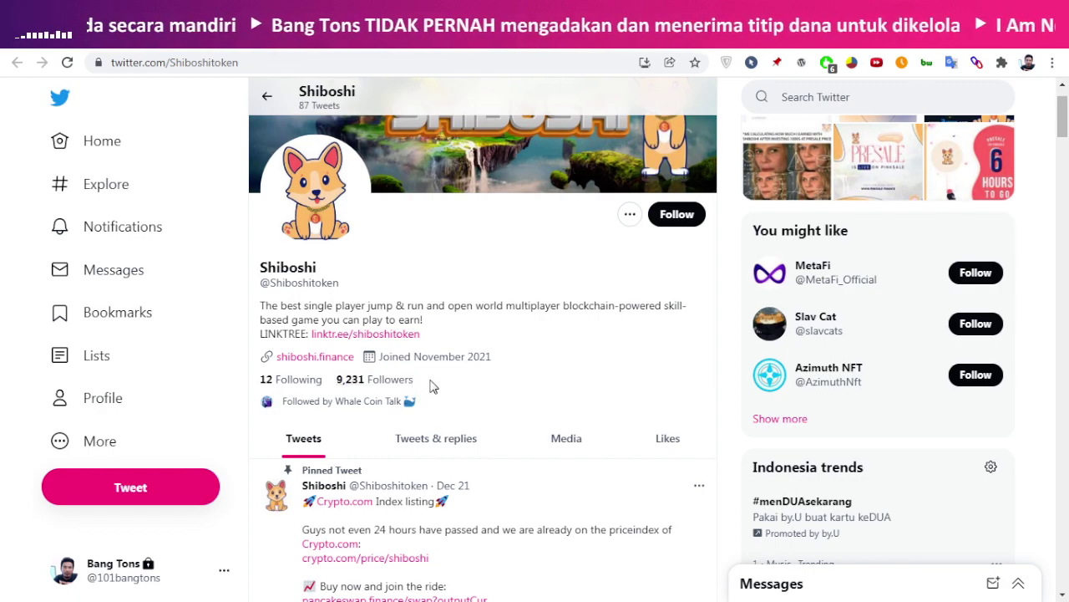
drag(423, 383, 332, 380)
click(427, 383)
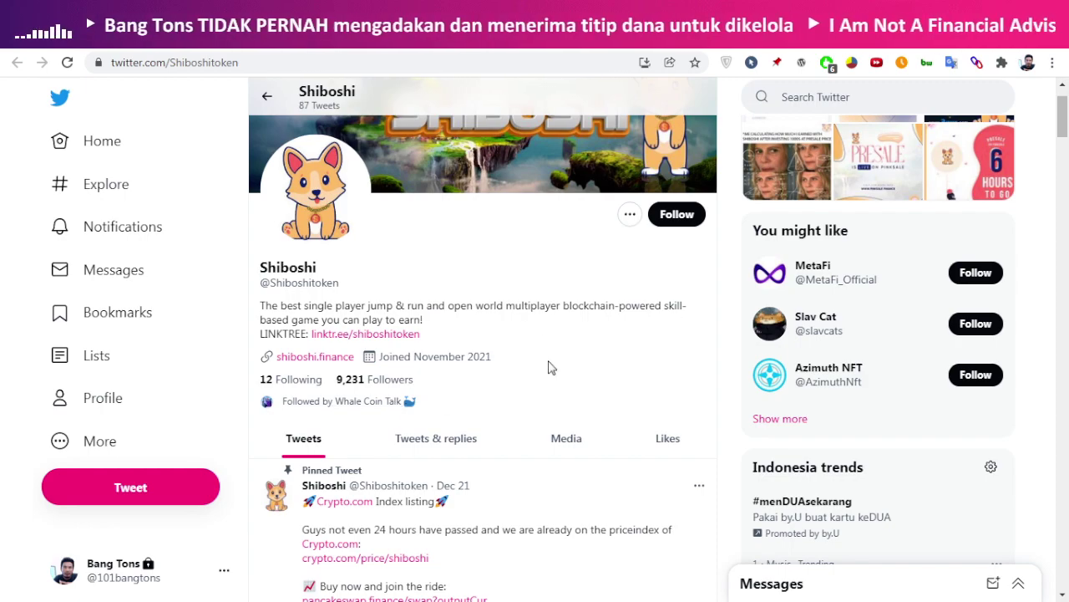
- Read Shiboshi's pinned tweet about the Crypto.com index listing
scroll(544, 347, down, 2)
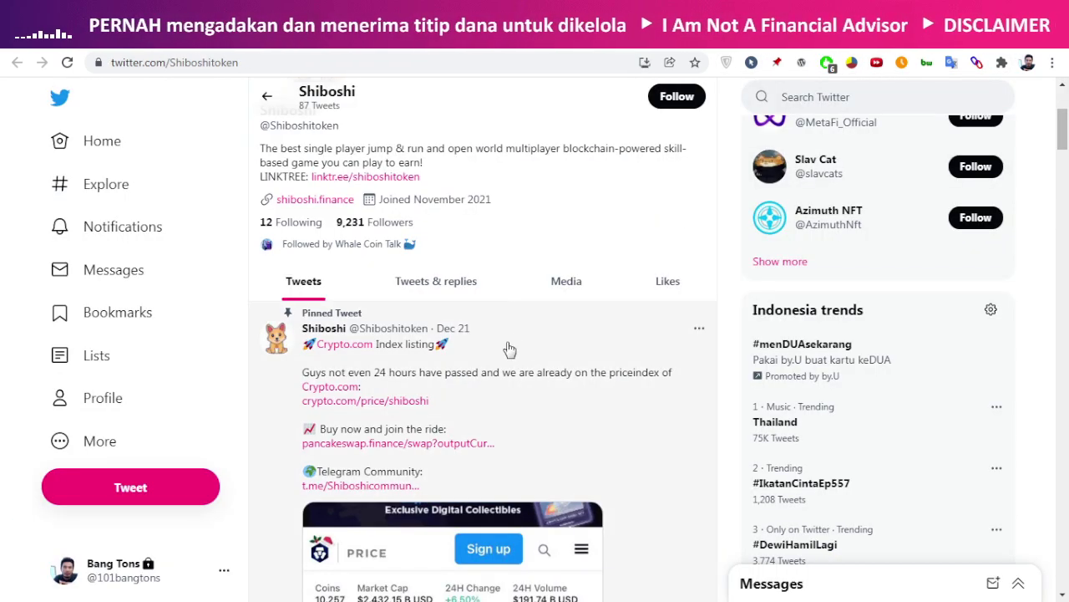
scroll(516, 358, down, 1)
scroll(518, 357, up, 4)
scroll(517, 355, down, 6)
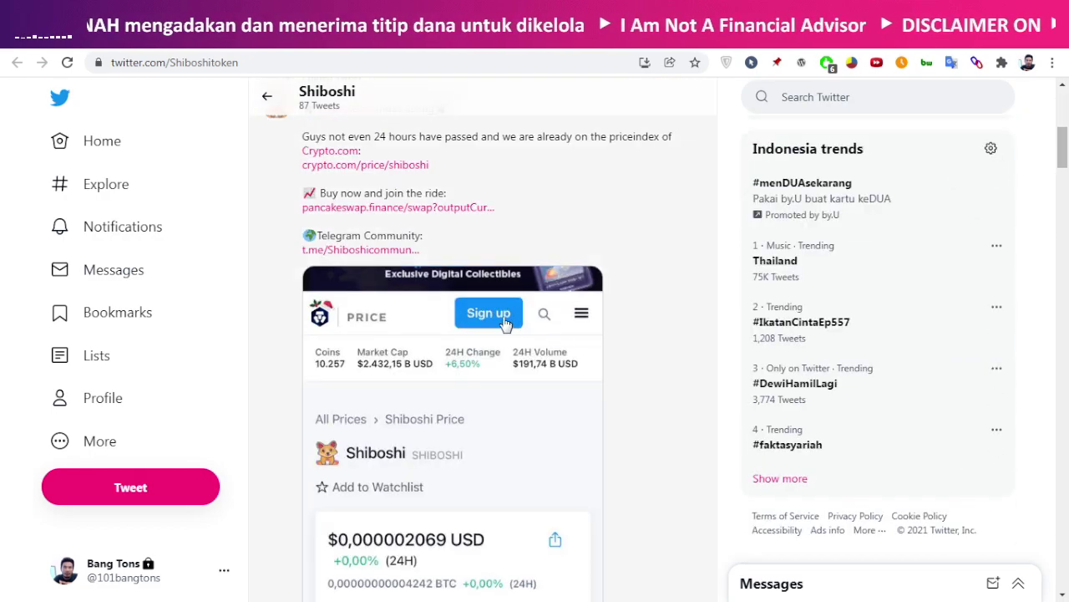
scroll(501, 334, up, 3)
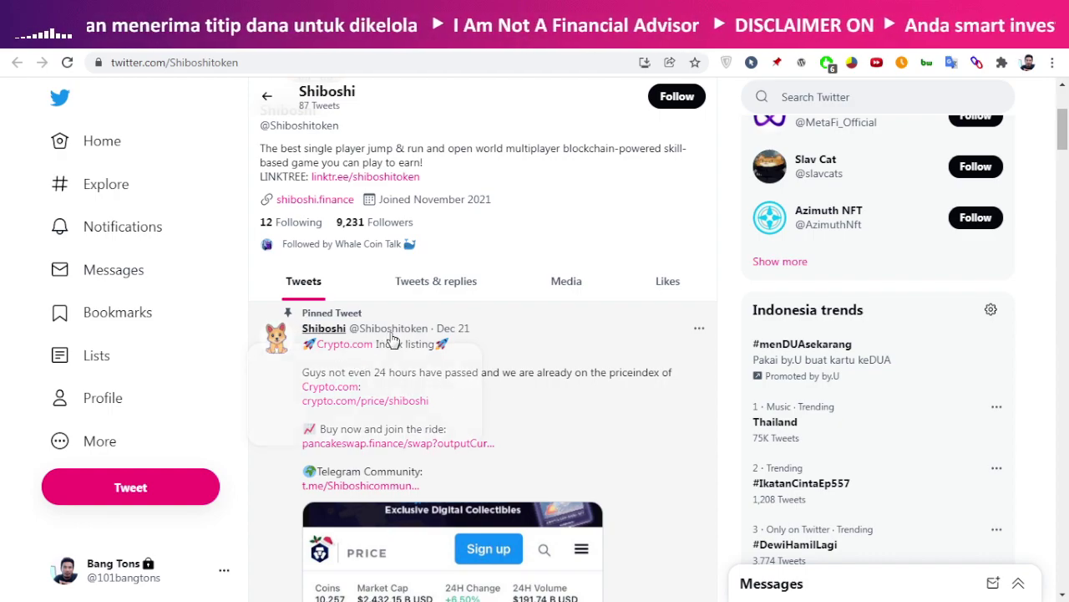
scroll(565, 393, down, 2)
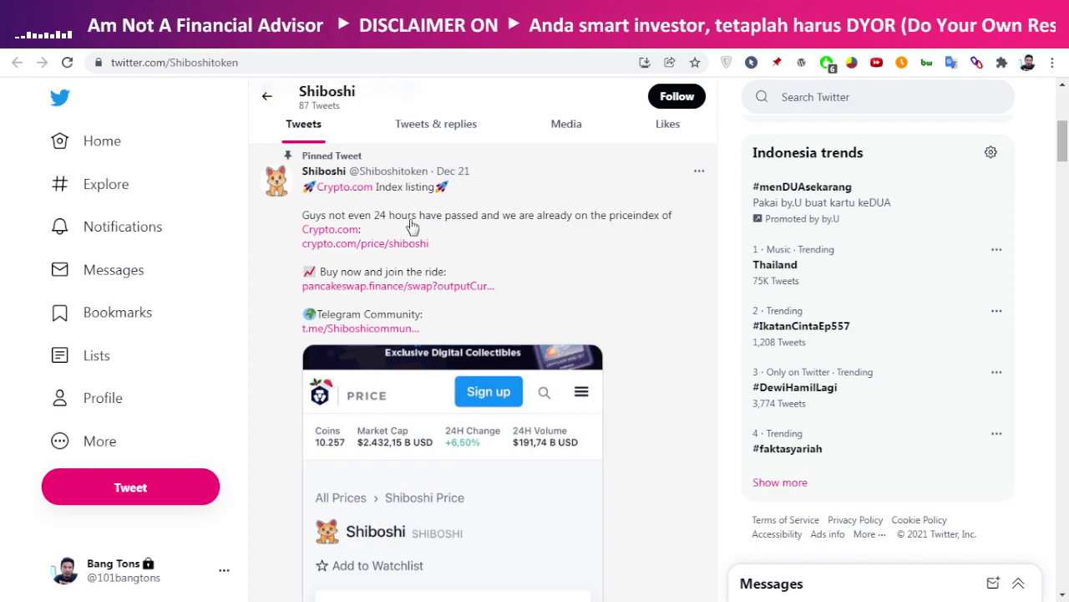
scroll(418, 242, up, 2)
scroll(447, 303, down, 1)
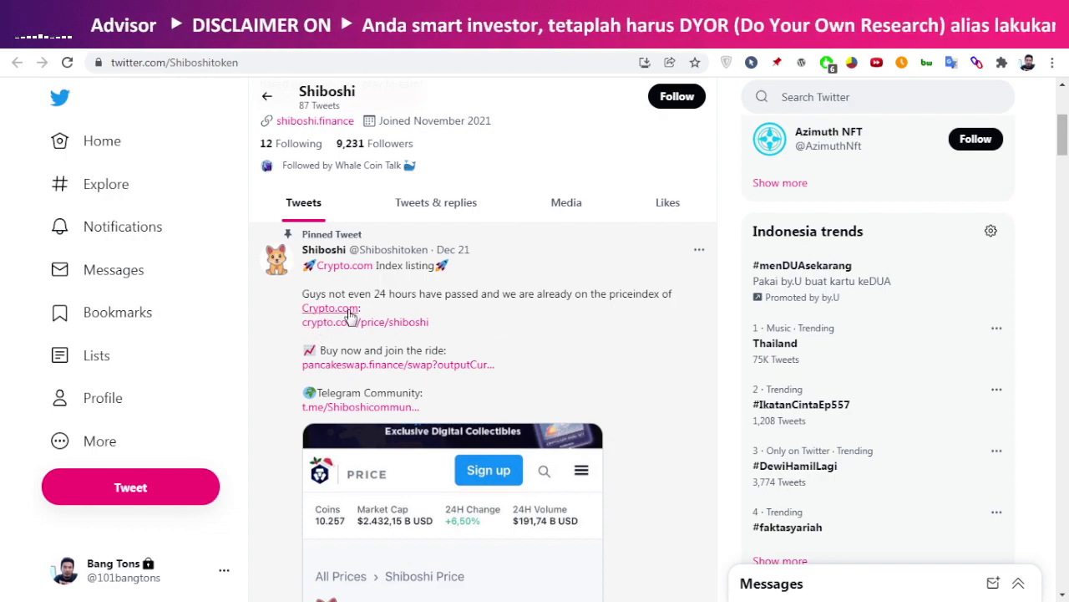
- Check Shiboshi's price page through the crypto.com/price/shiboshi link in the pinned tweet, and return to the Twitter profile
scroll(637, 291, down, 2)
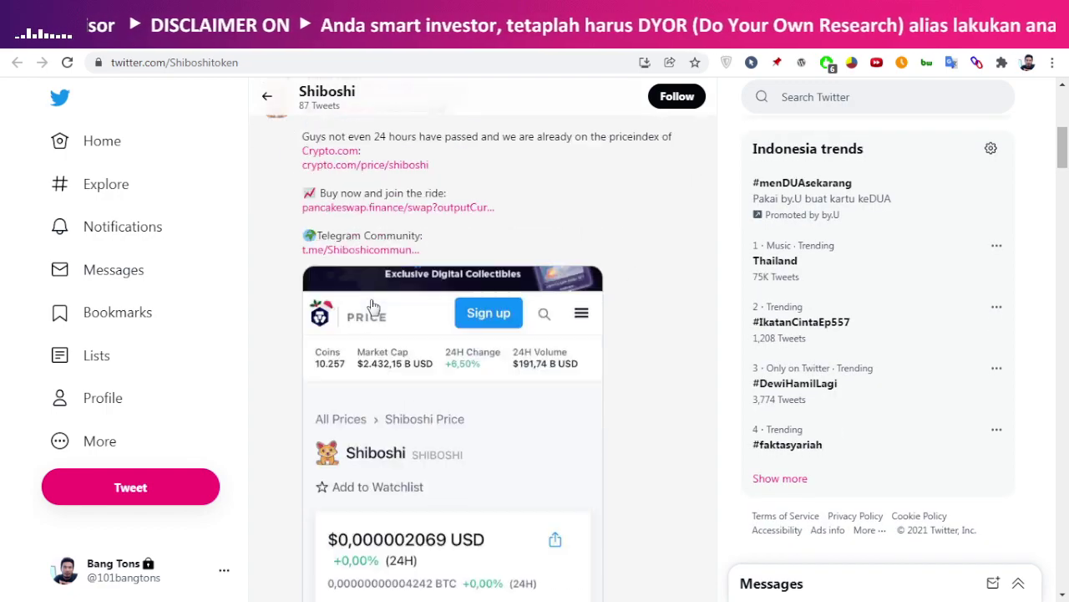
scroll(374, 306, up, 1)
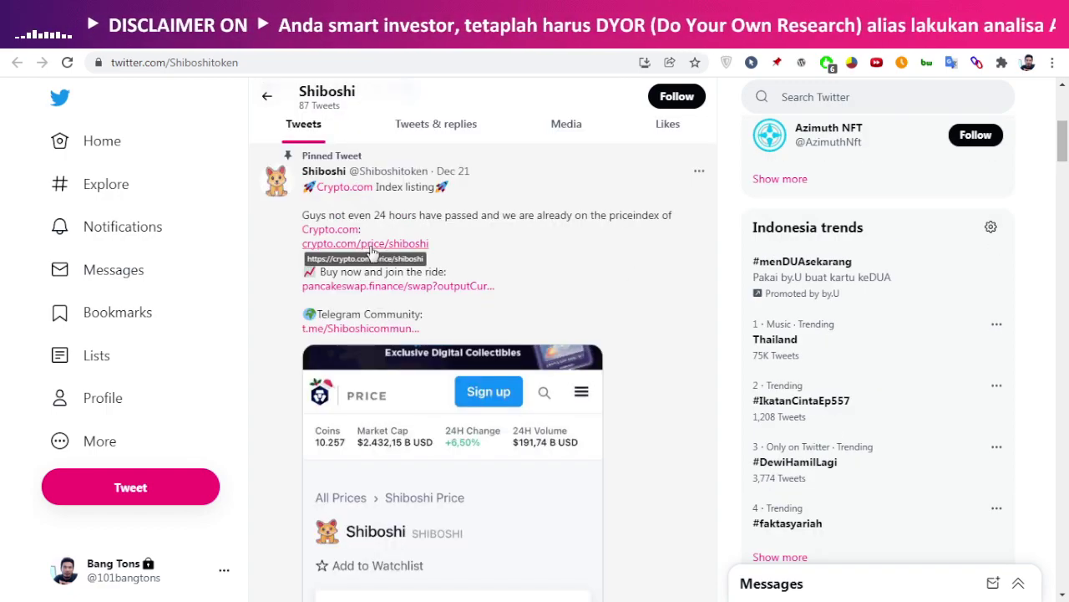
click(370, 247)
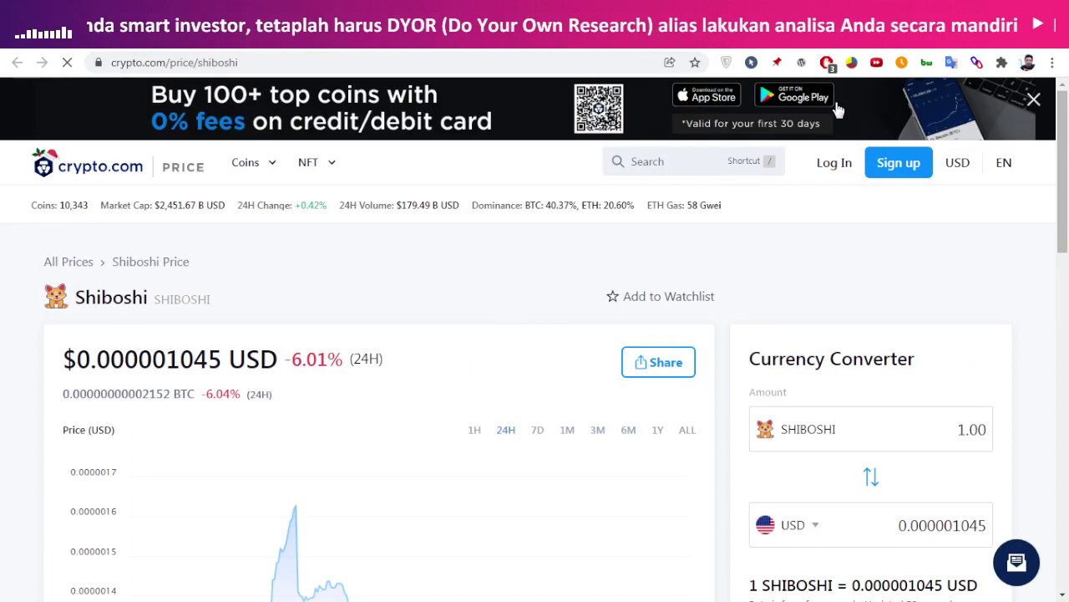
key(ctrl+Tab)
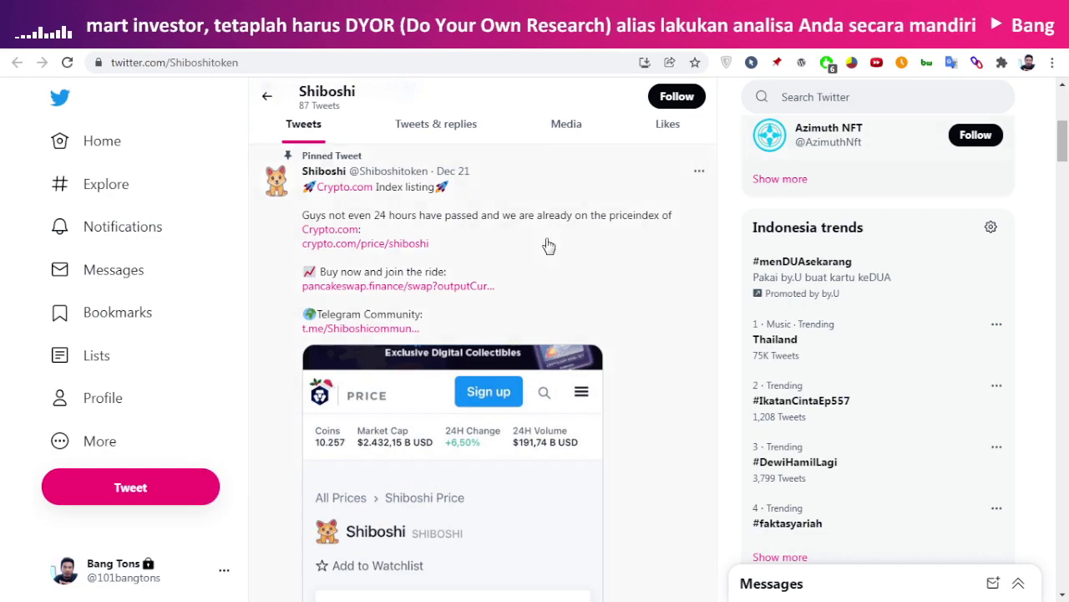
scroll(546, 244, down, 5)
scroll(543, 234, up, 5)
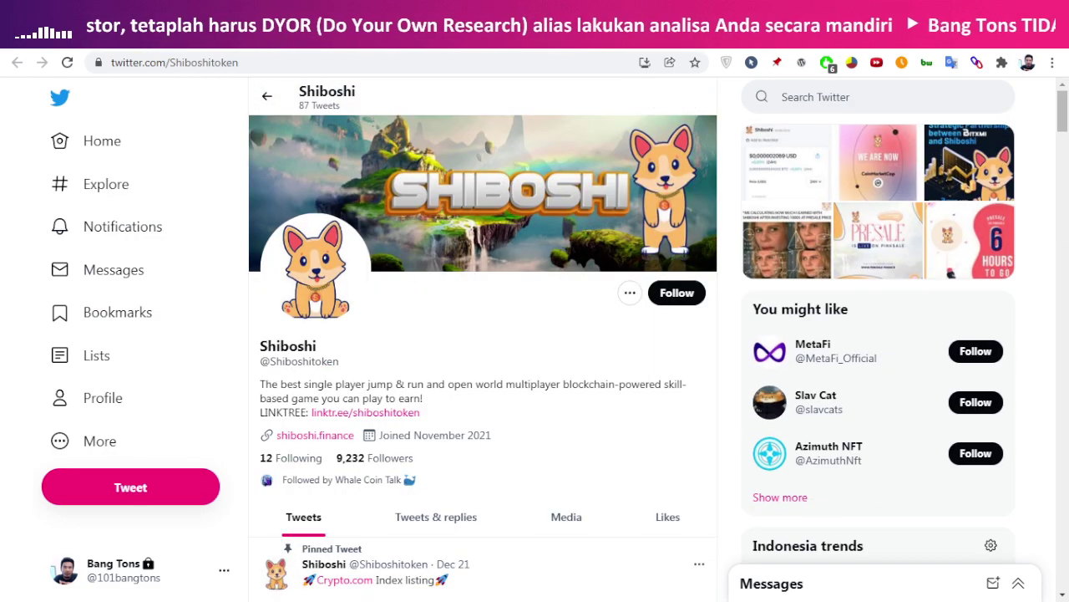
- Switch to Shiboshi's CoinMarketCap page and examine its price data, markets and news sections
key(ctrl+Tab)
scroll(185, 313, down, 3)
scroll(31, 303, up, 3)
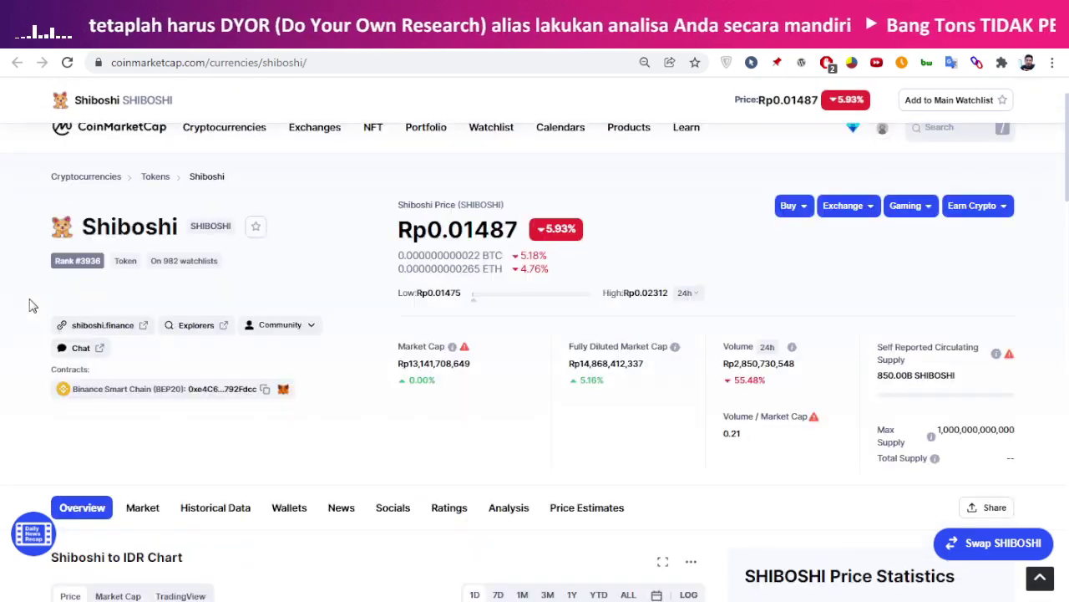
scroll(34, 306, down, 4)
scroll(46, 336, down, 15)
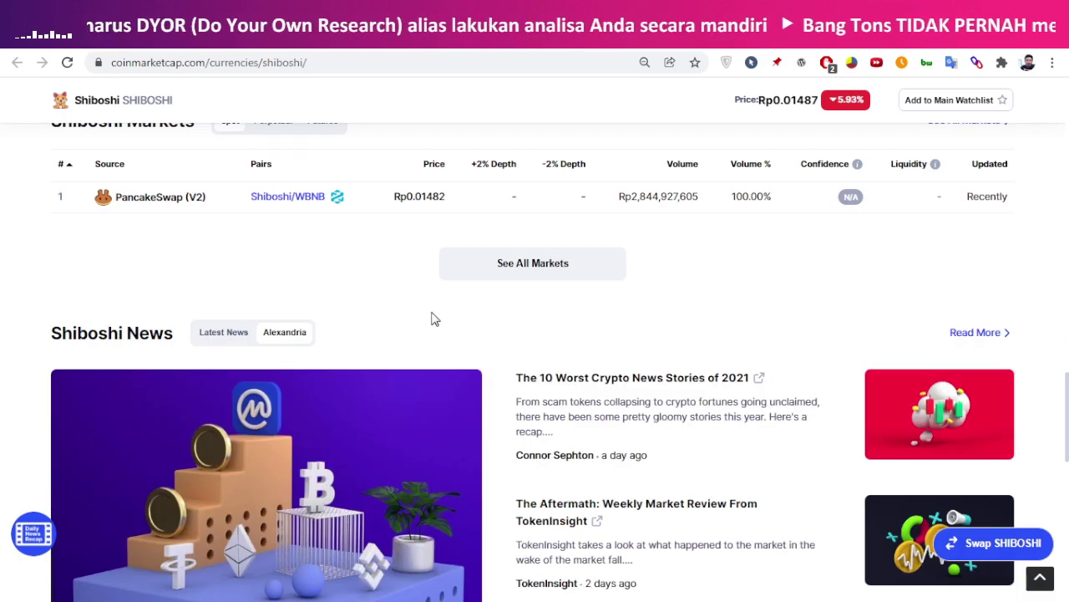
scroll(487, 370, down, 12)
scroll(482, 370, up, 3)
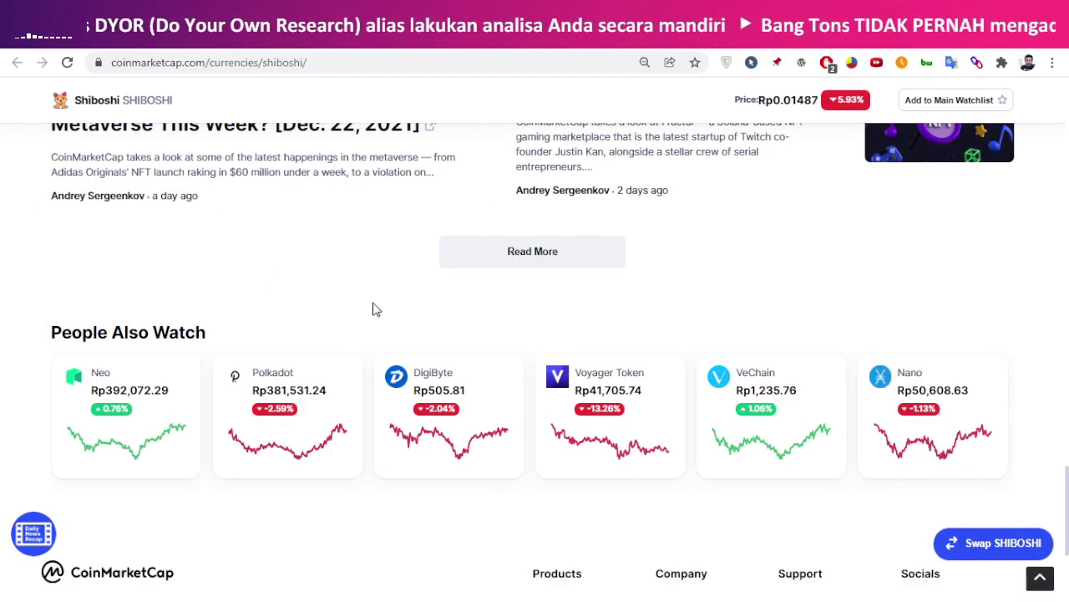
scroll(387, 387, up, 2)
scroll(399, 436, down, 5)
scroll(399, 436, up, 8)
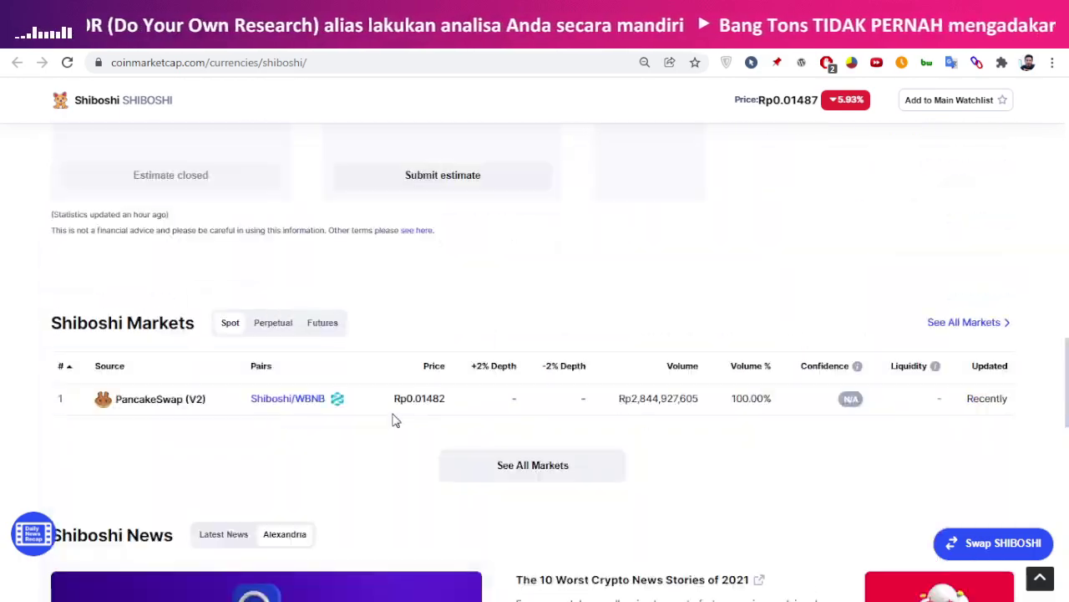
scroll(395, 412, up, 15)
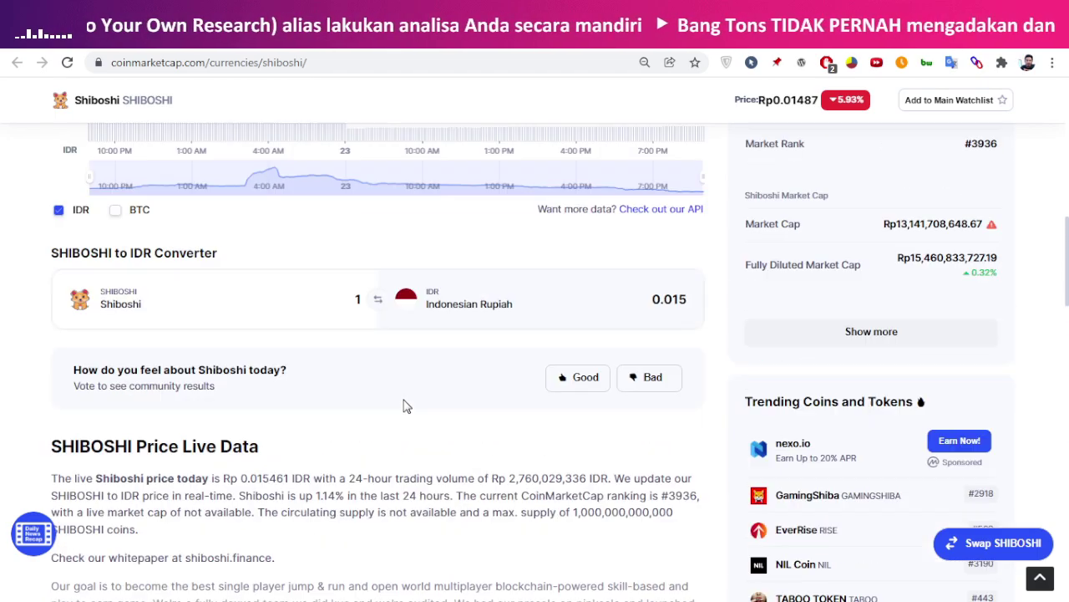
scroll(410, 407, up, 2)
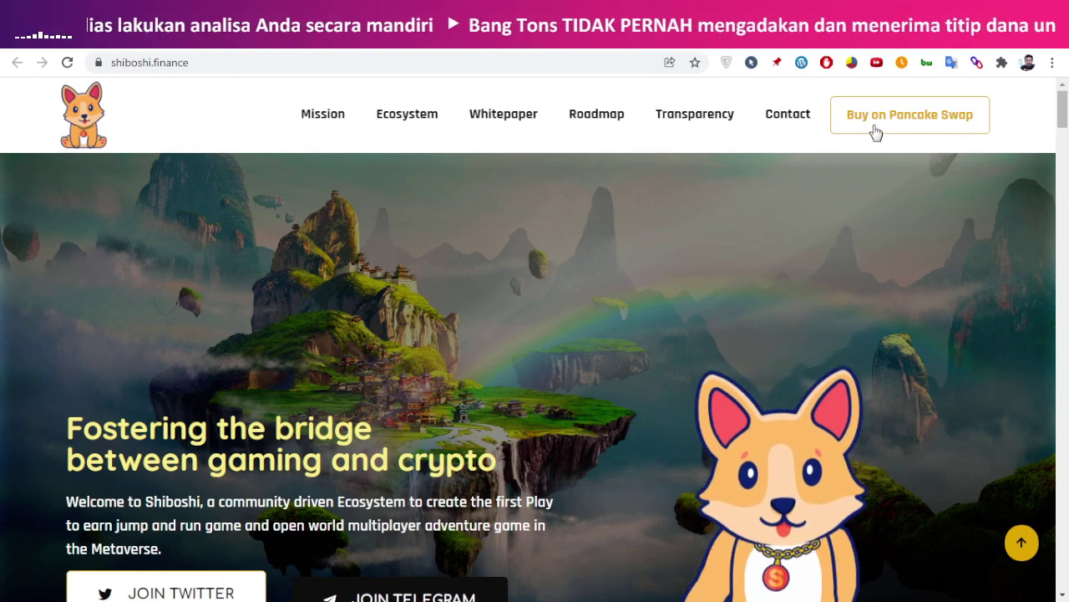
- Open the PancakeSwap purchase page from shiboshi.finance and import the Shiboshi token, acknowledging the unknown source risk
click(874, 130)
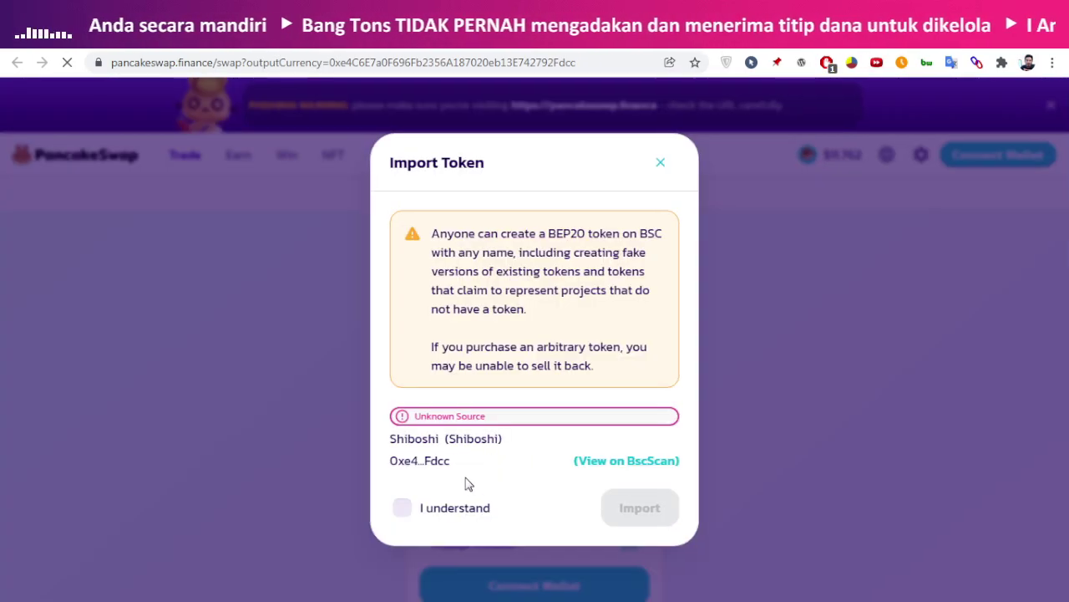
click(403, 509)
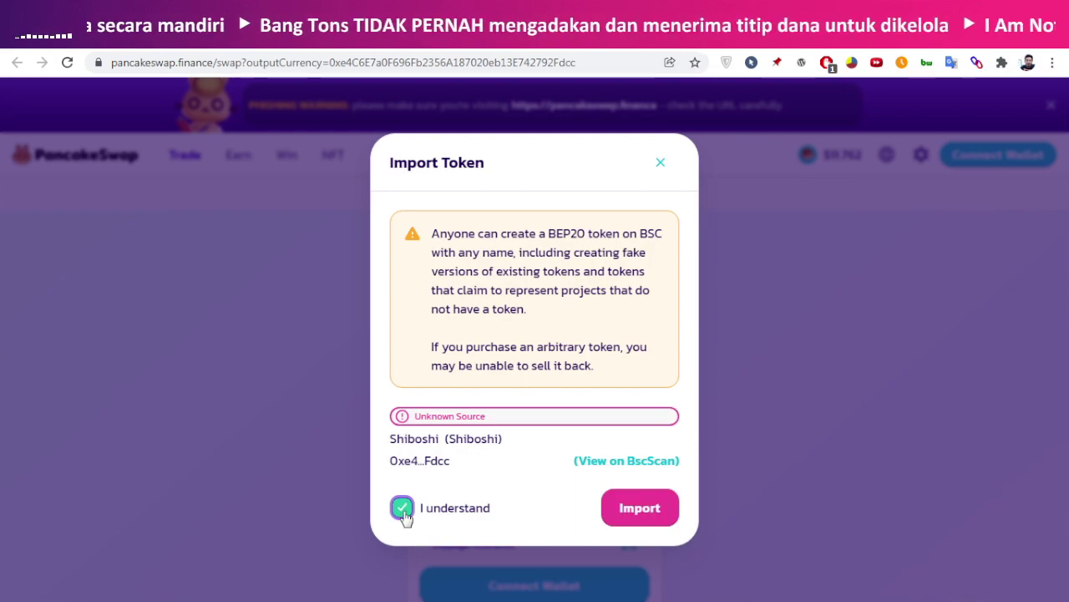
click(632, 511)
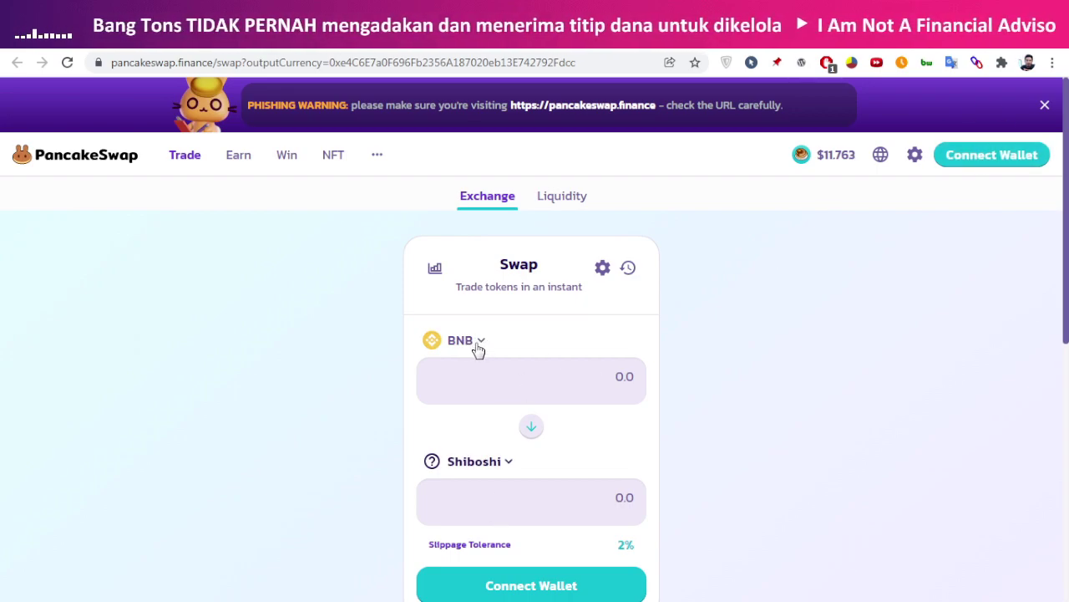
click(601, 374)
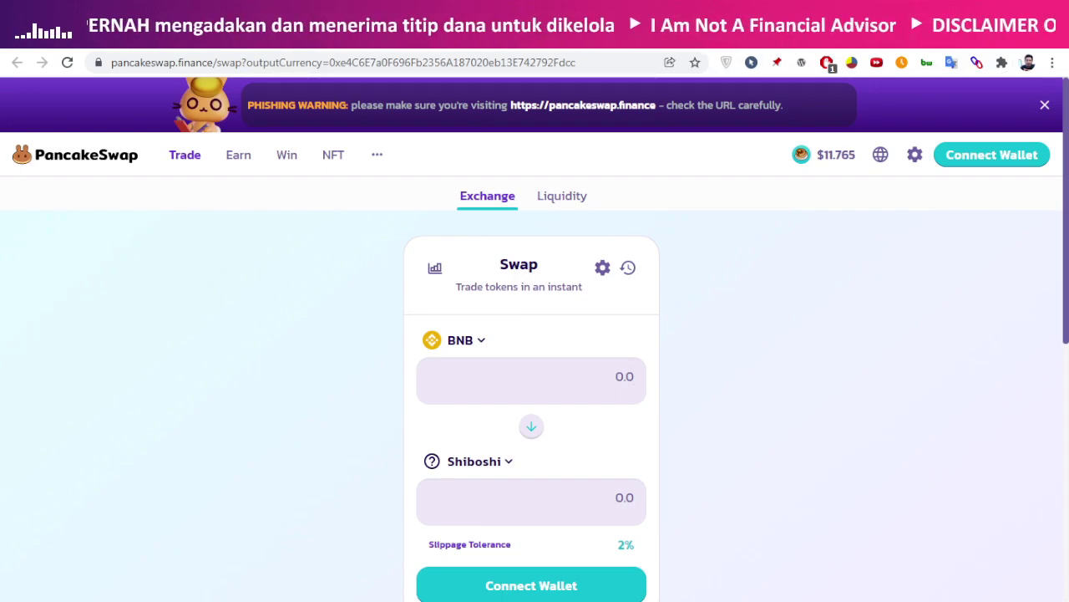
- Switch to Shiboshi's BscScan token page and highlight the first digit of the total supply and the number of holders
click(777, 62)
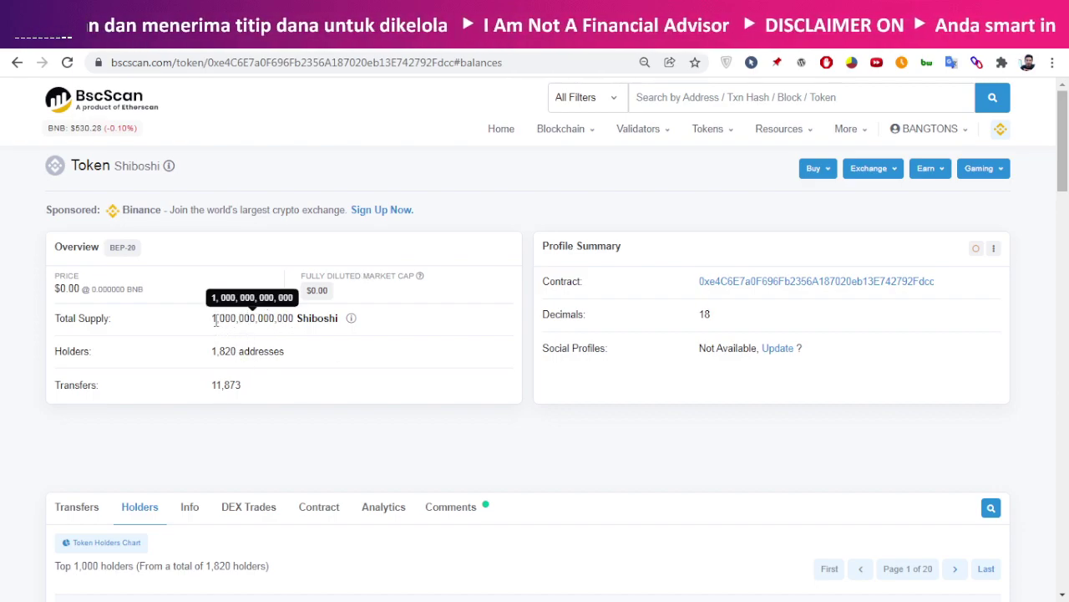
drag(215, 321, 208, 325)
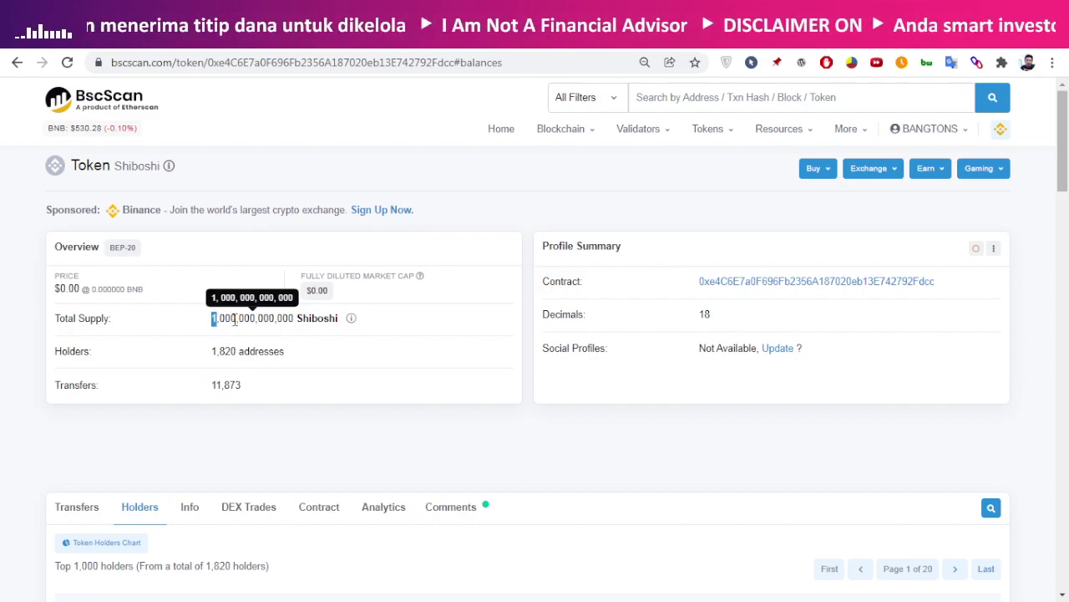
drag(217, 321, 210, 326)
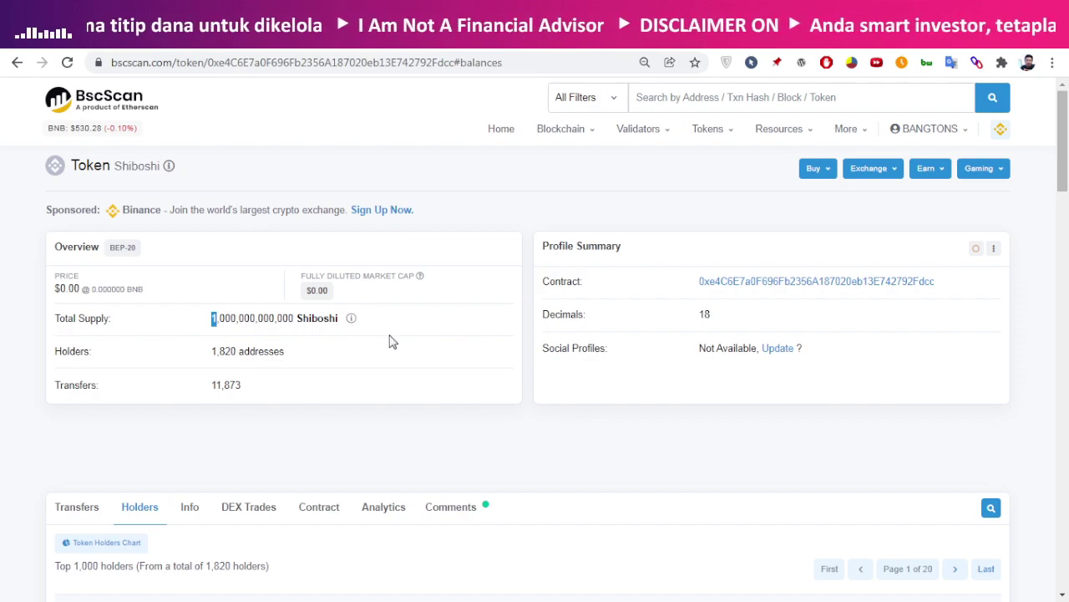
drag(213, 351, 232, 349)
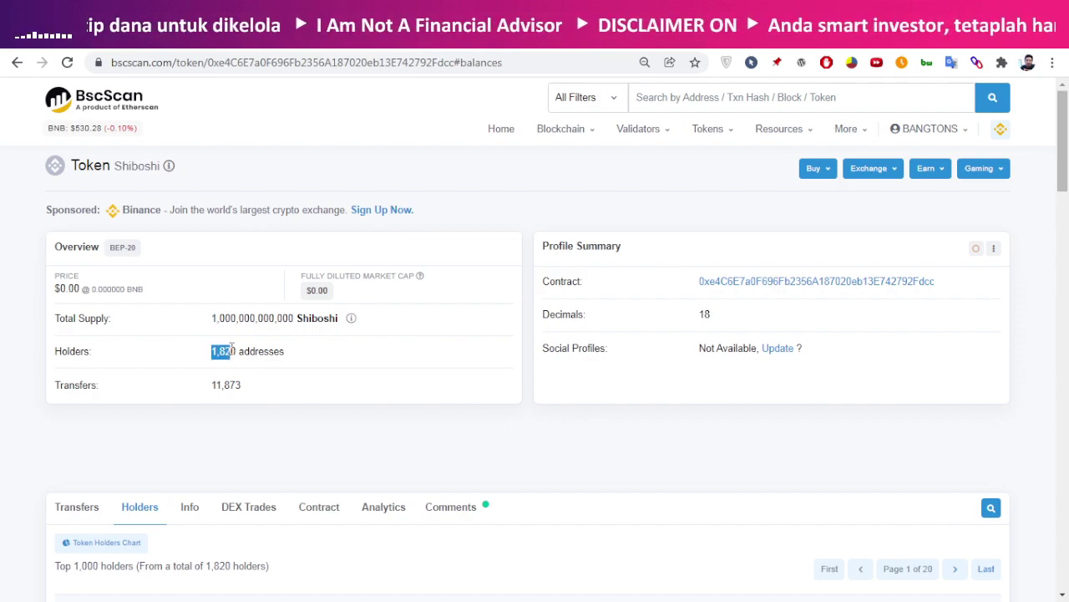
click(407, 361)
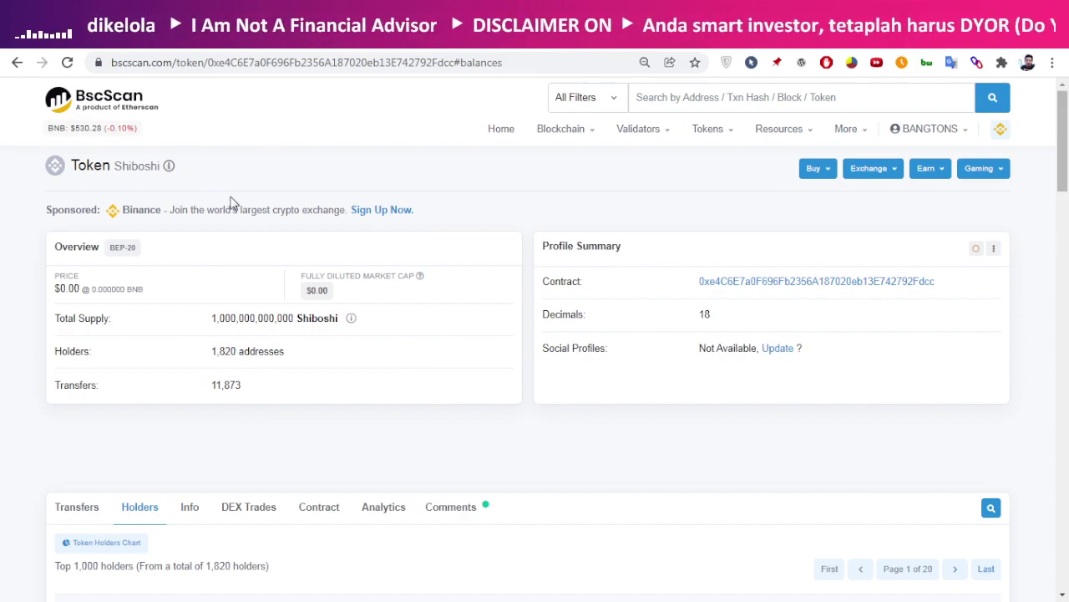
- Examine the top holders list, highlighting the percentages held by the Null Address and PinkSale: PinkLock
scroll(257, 191, down, 4)
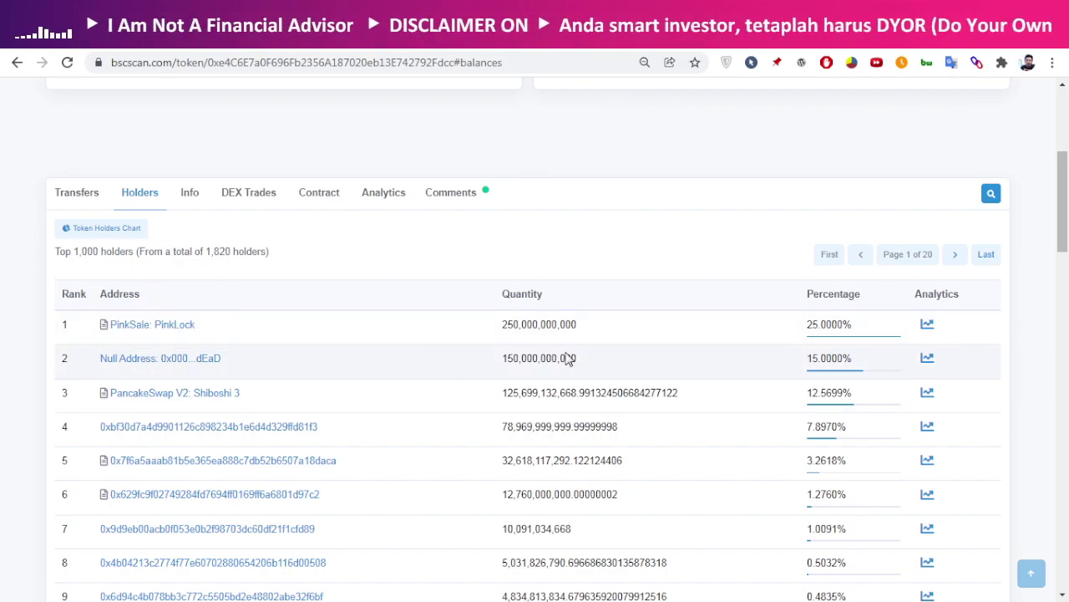
double_click(836, 359)
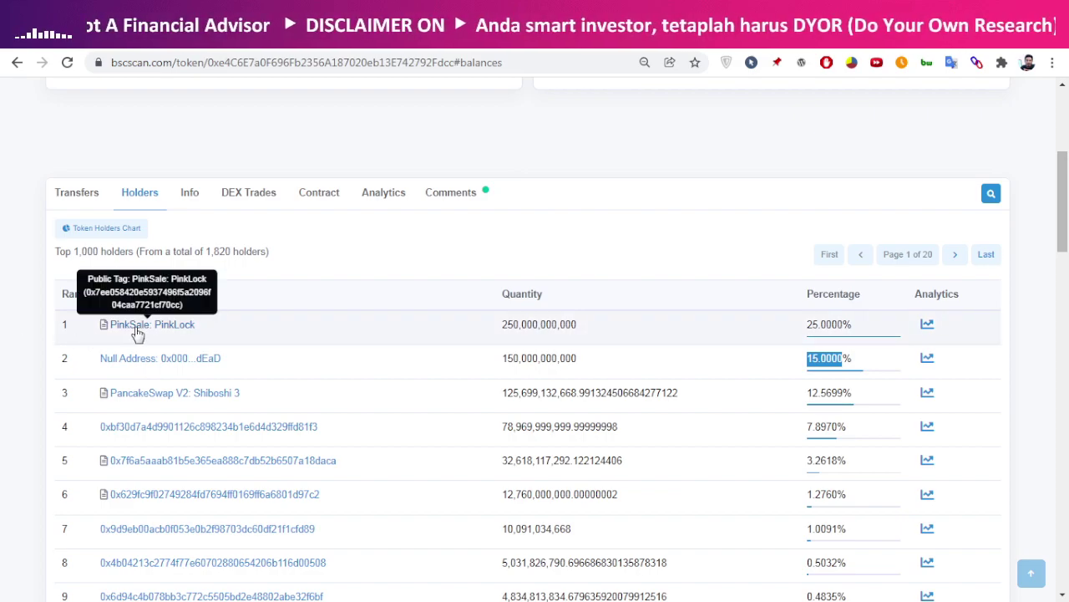
drag(832, 326, 797, 329)
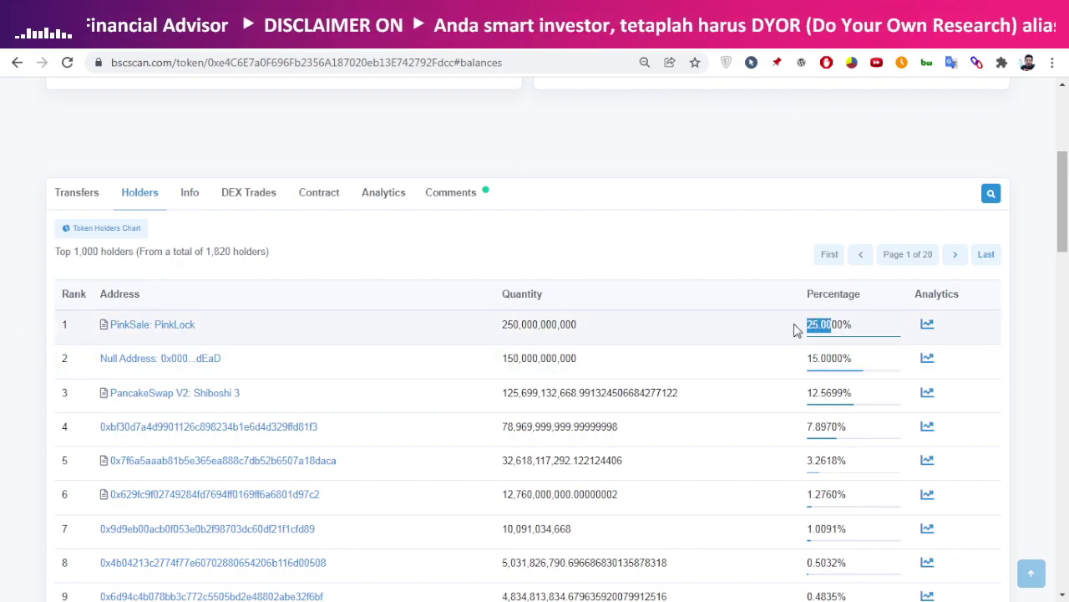
scroll(770, 361, down, 4)
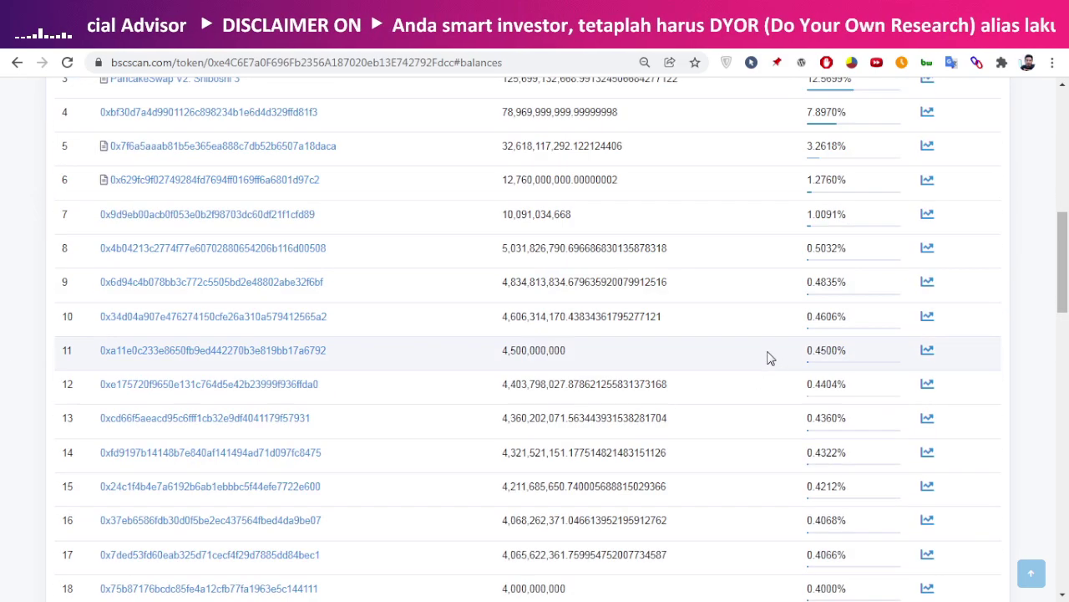
scroll(769, 361, down, 12)
scroll(819, 451, up, 11)
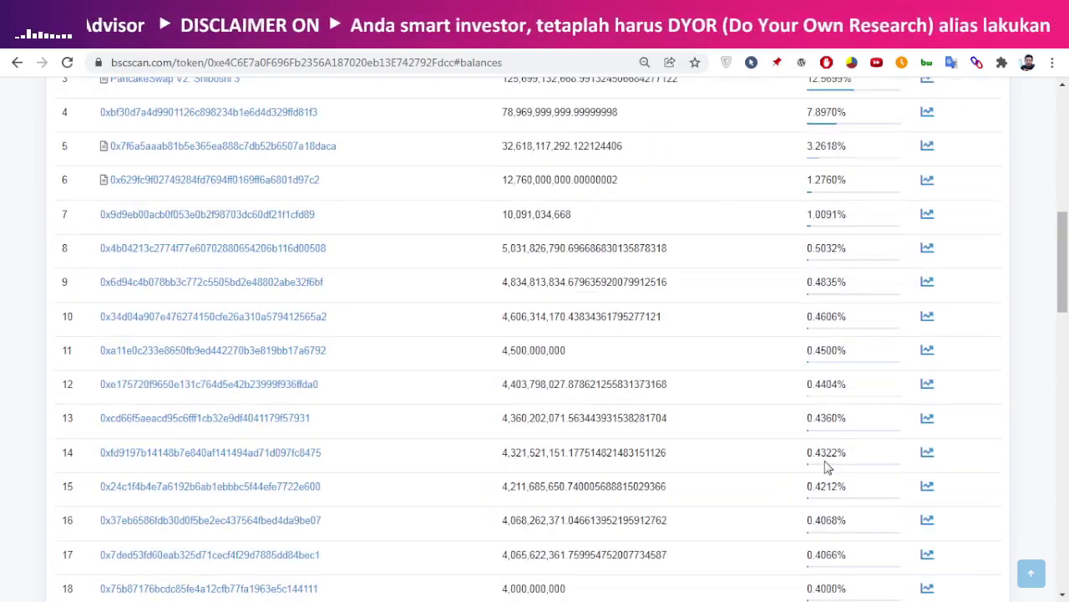
scroll(824, 460, up, 9)
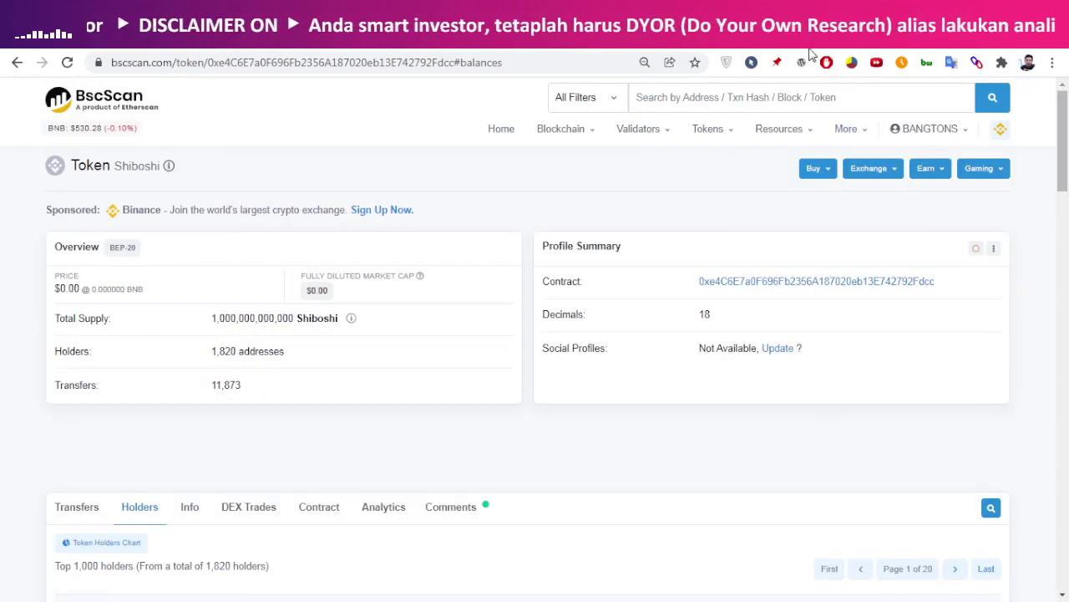
- Switch to the Shiboshi whitepaper PDF
click(802, 17)
click(773, 17)
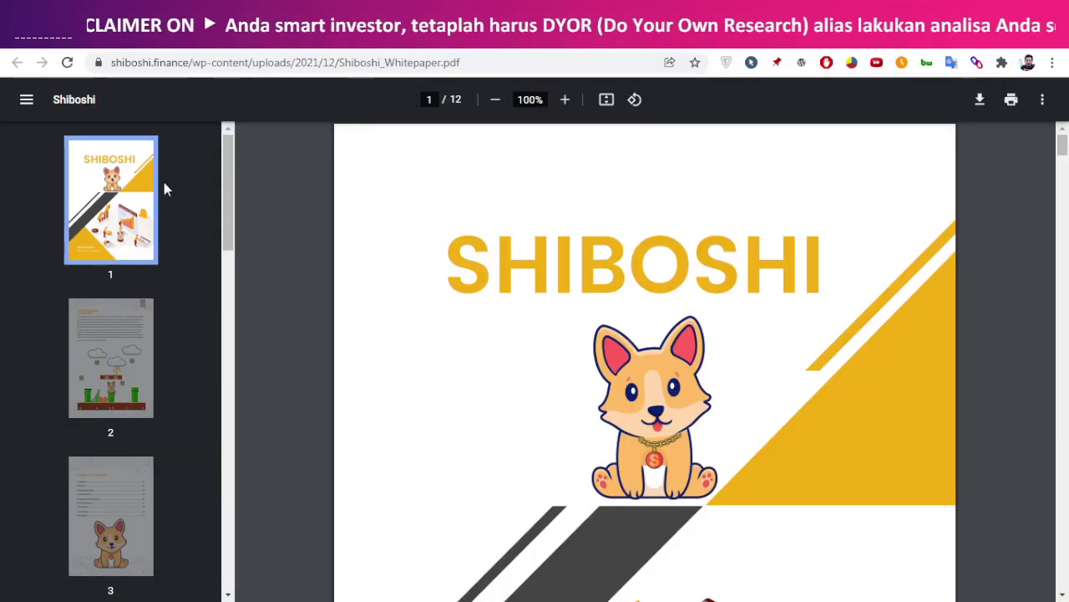
- Examine the whitepaper cover and highlight the "October 2021" version date
scroll(599, 279, down, 5)
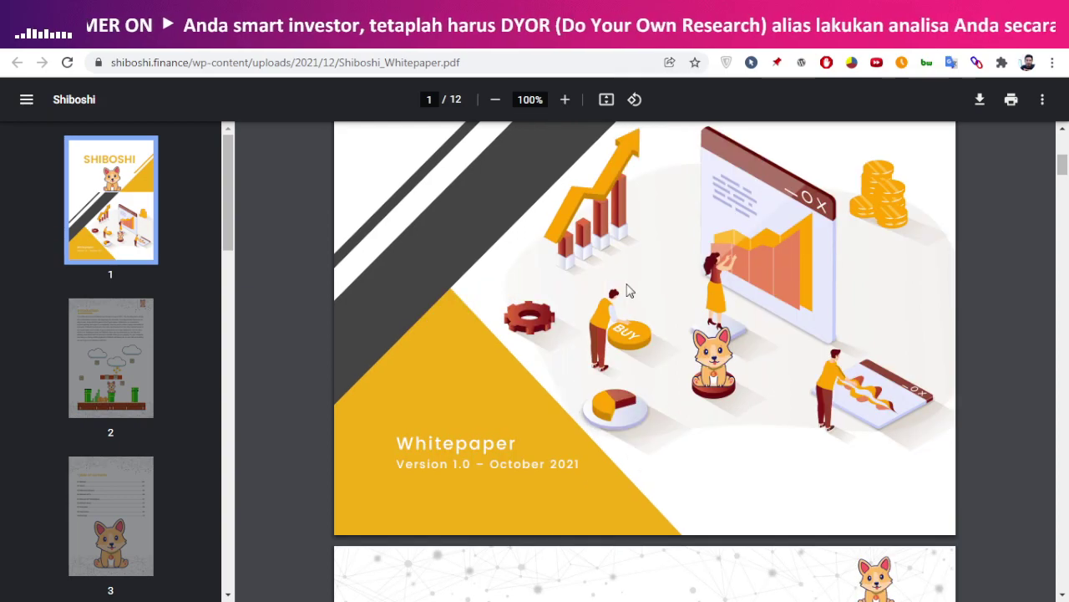
scroll(629, 290, down, 5)
scroll(530, 270, up, 4)
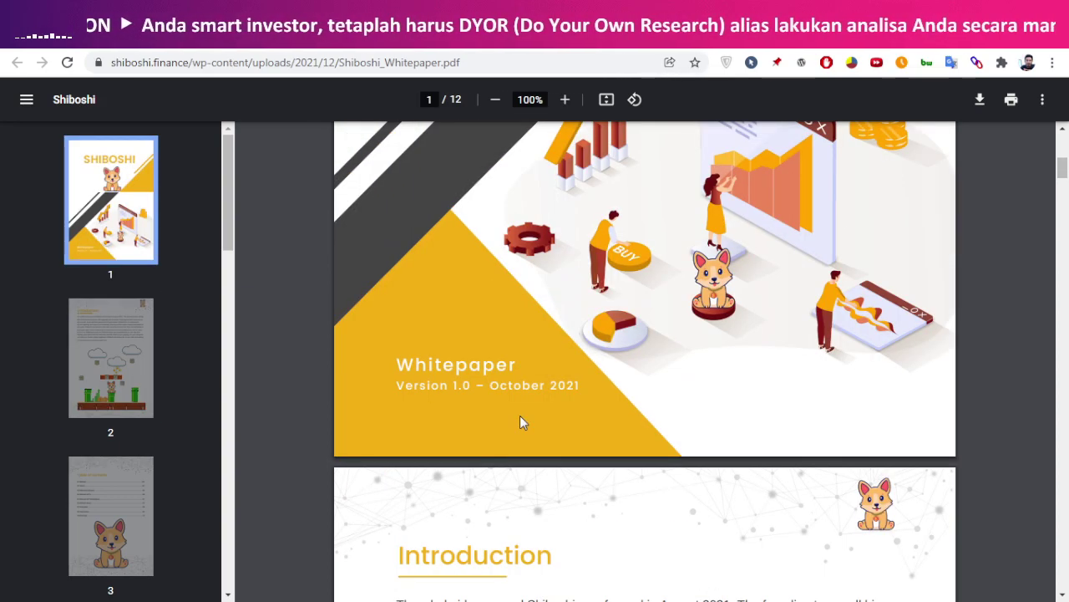
drag(490, 386, 597, 401)
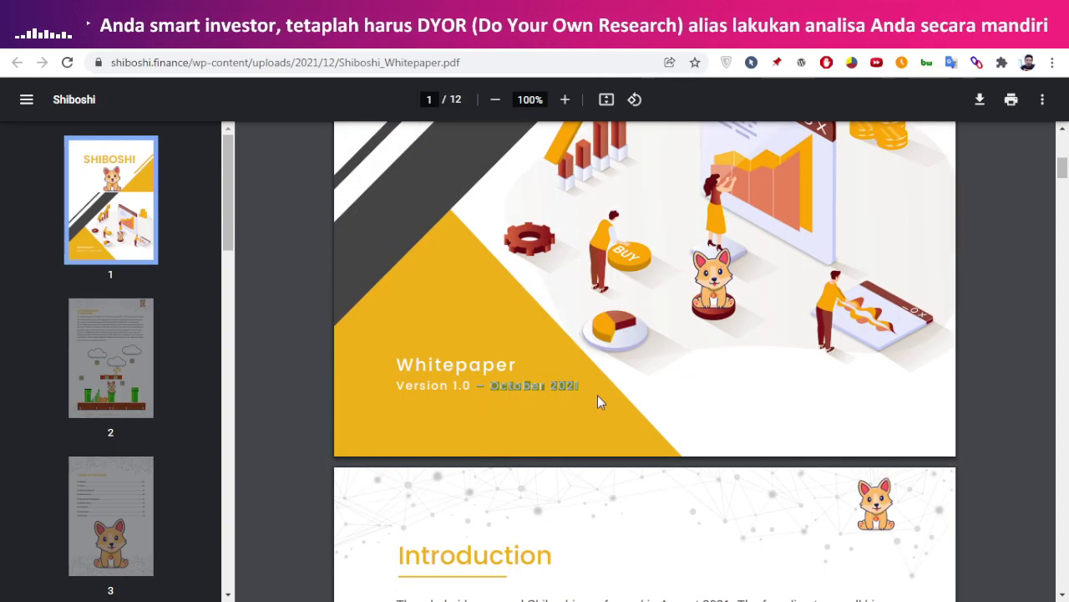
- Check the current date on time.is, return to the whitepaper and highlight its October version date again
key(ctrl+Tab)
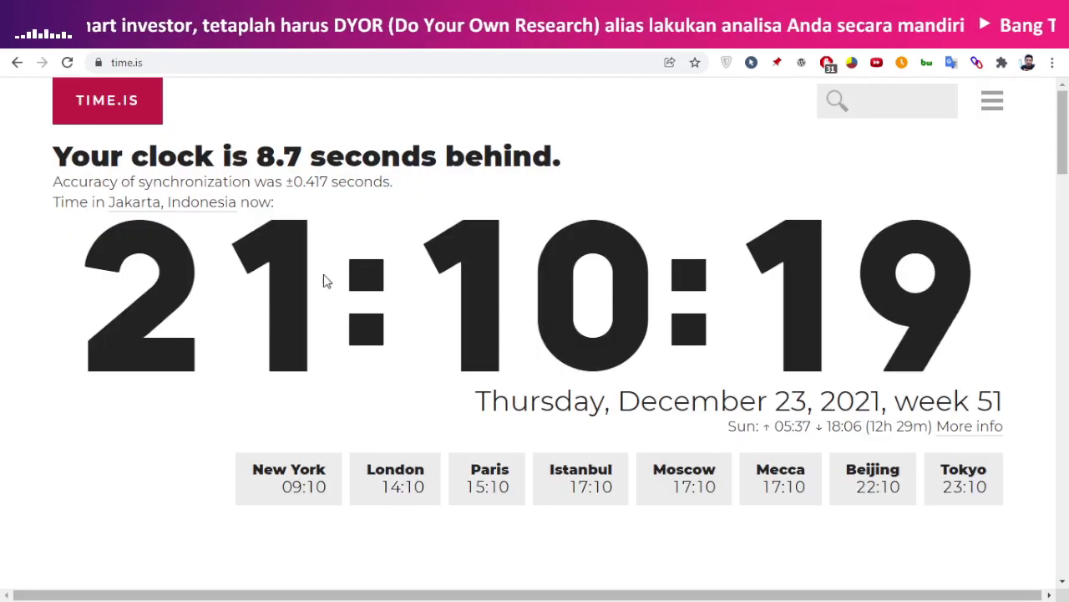
drag(205, 220, 351, 209)
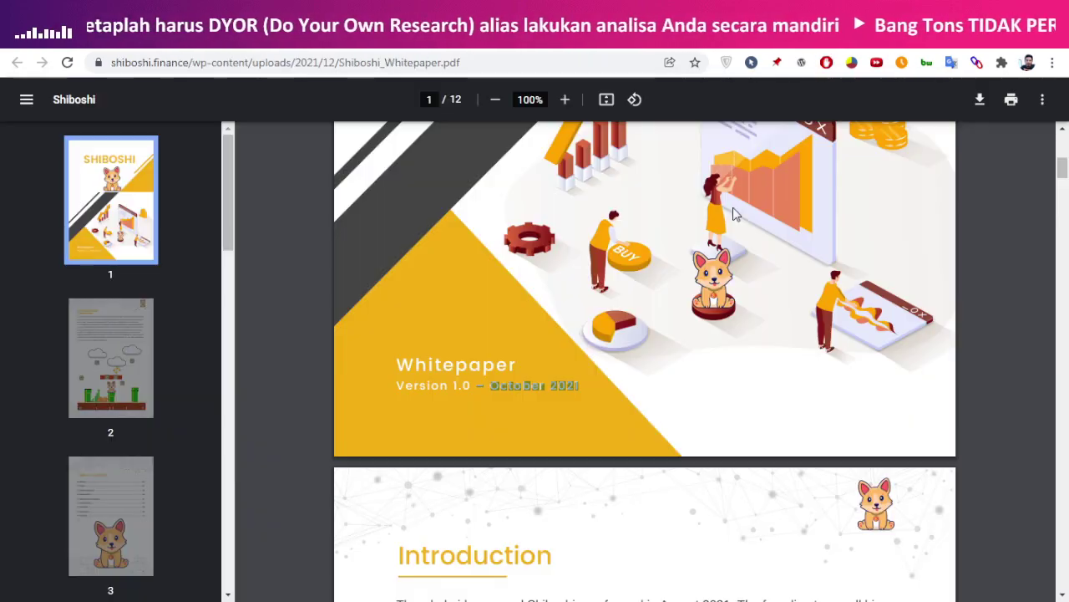
drag(491, 390, 569, 386)
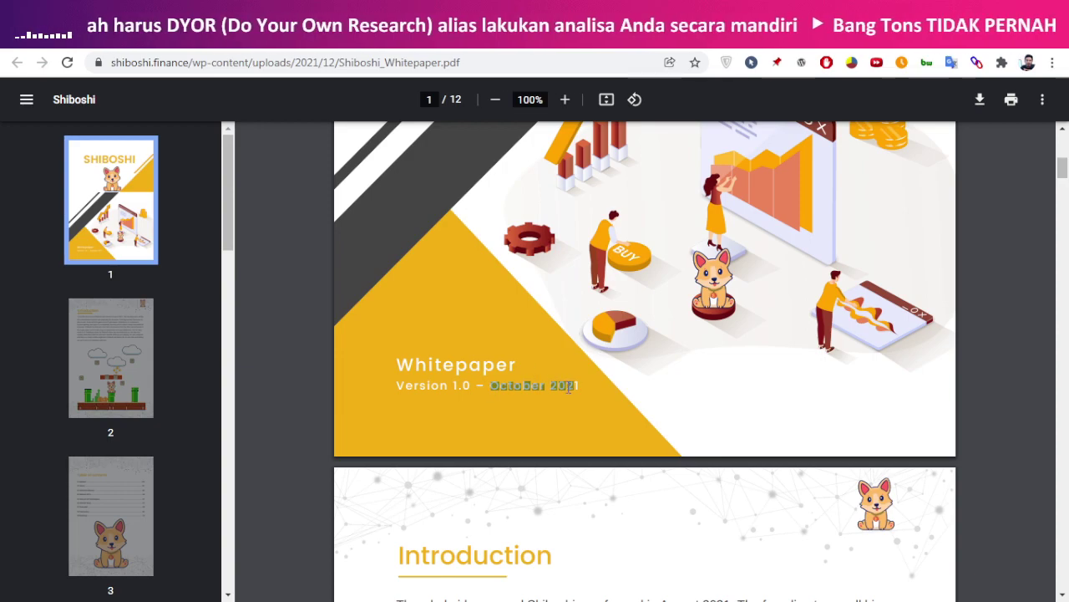
click(522, 391)
- Look up the founding date in the whitepaper's Introduction, switch to the Excel notes and set cell B3 to "Lahir/ Muncul: August 2021"
scroll(573, 280, down, 4)
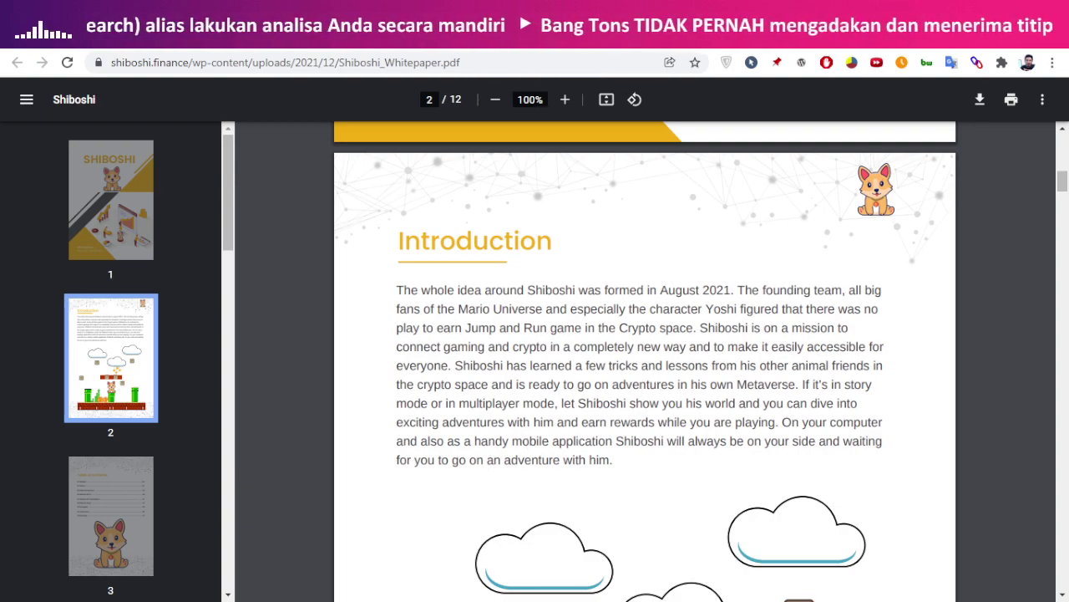
key(alt+Tab)
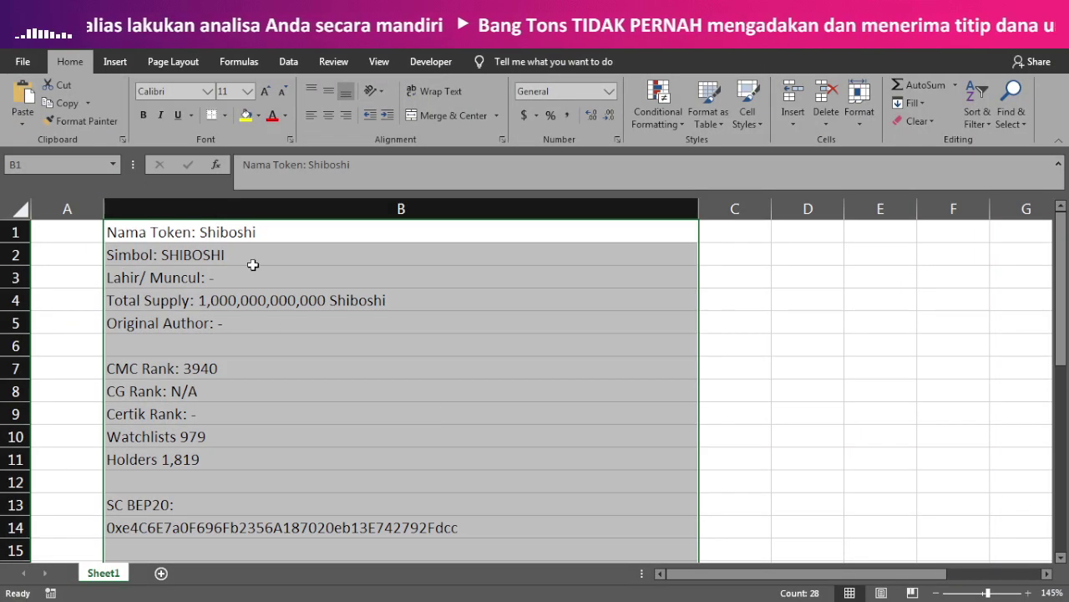
click(253, 278)
click(243, 325)
click(258, 276)
scroll(274, 380, down, 5)
scroll(278, 393, up, 5)
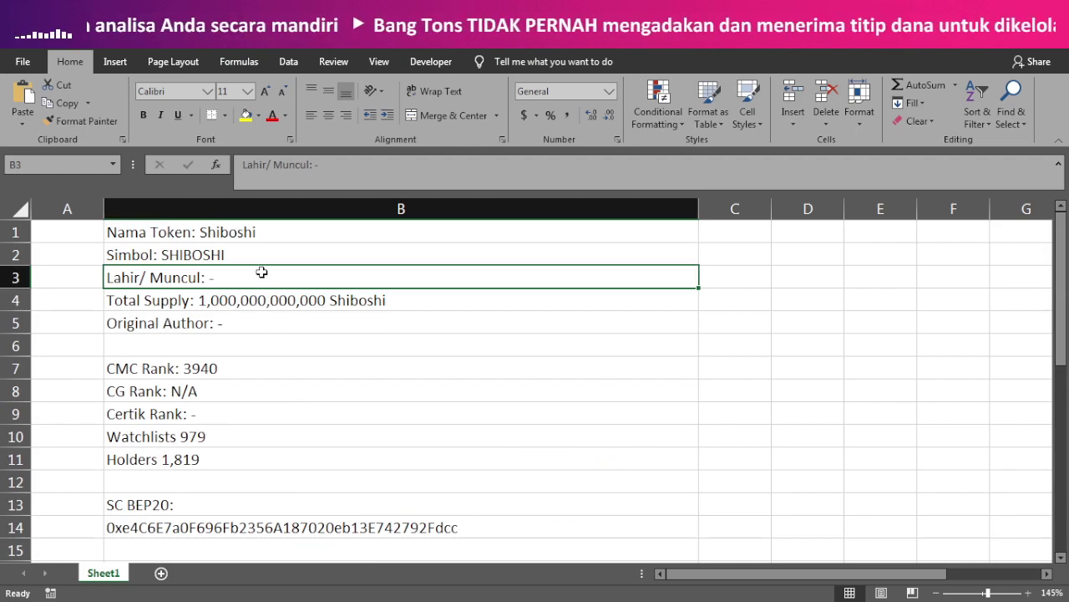
click(318, 166)
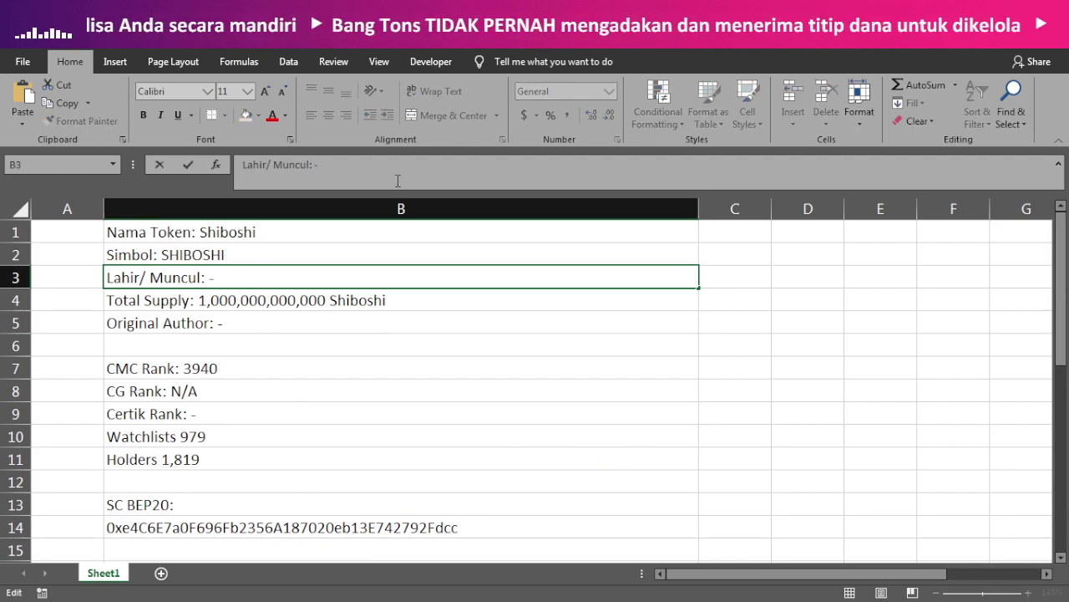
text(August 2021)
key(Return)
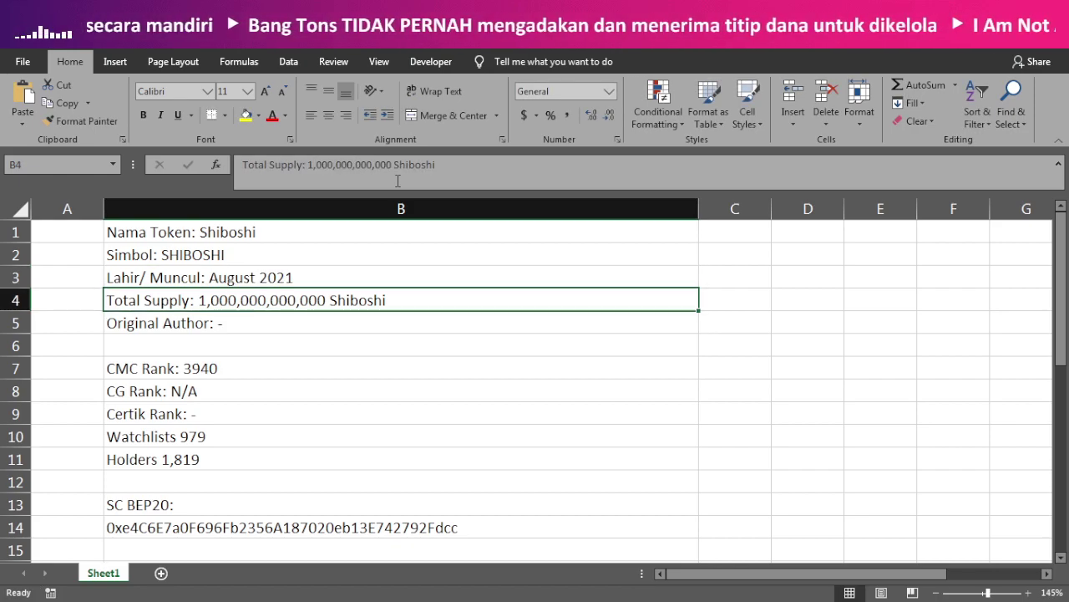
- Review the total supply, original author, CMC rank, watchlists and holders entries in column B
key(Down)
key(Down)
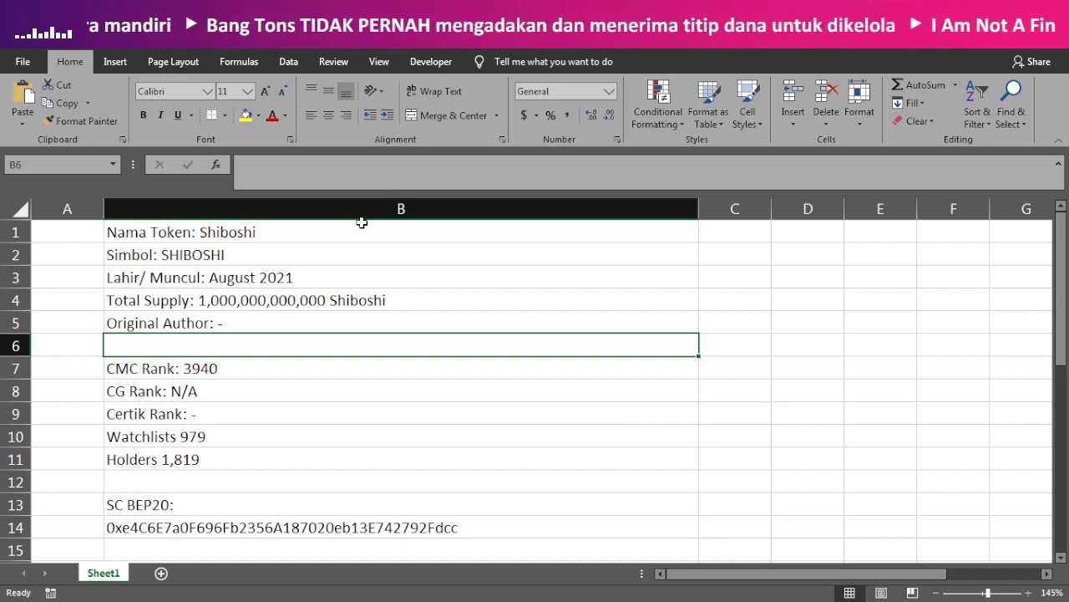
click(321, 305)
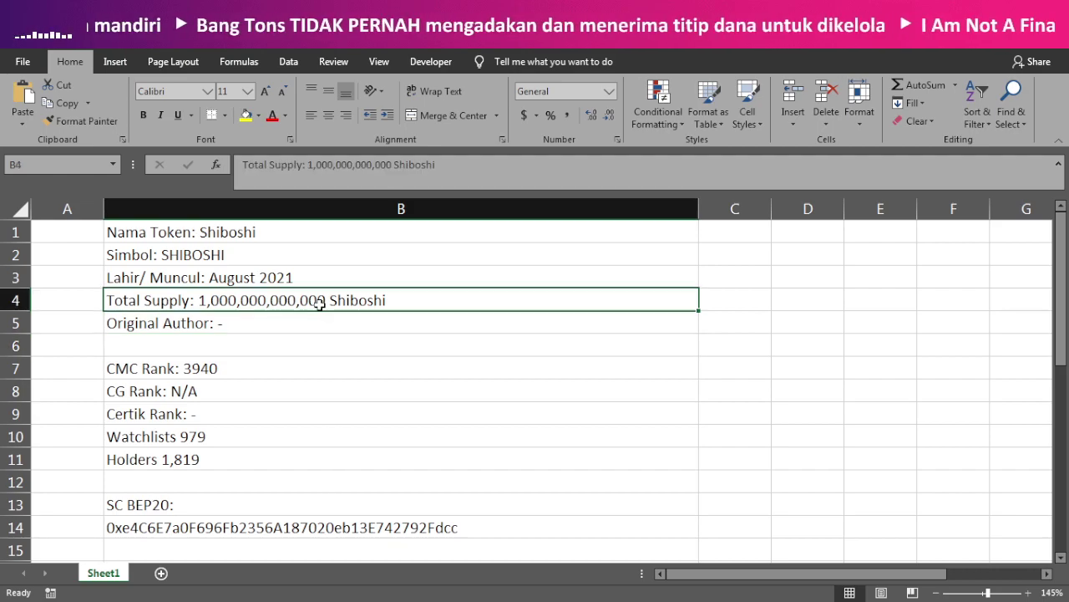
click(283, 330)
scroll(286, 335, down, 1)
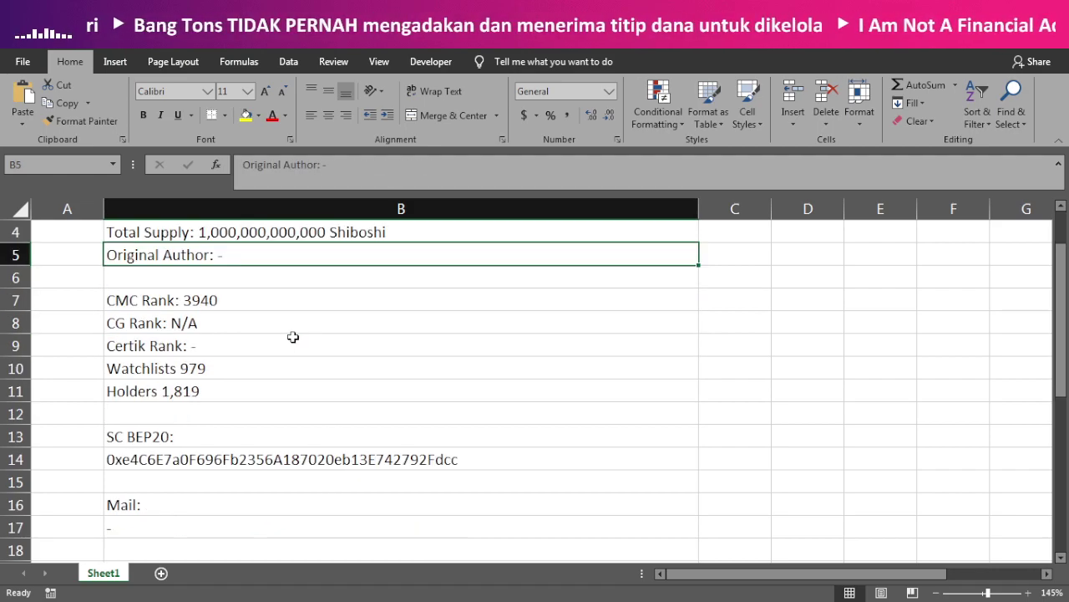
click(275, 297)
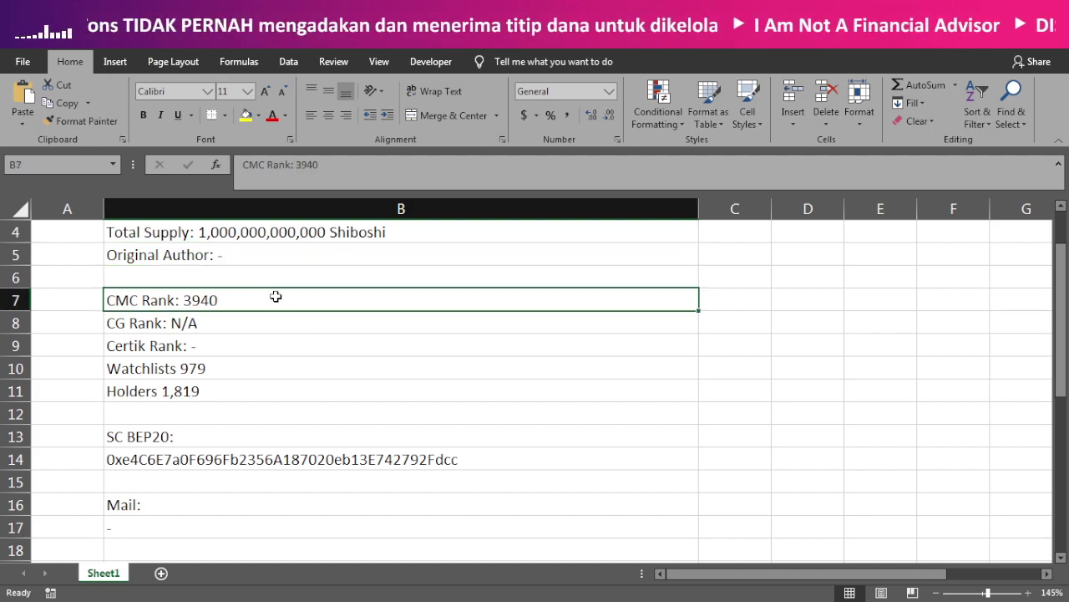
click(231, 368)
click(226, 392)
scroll(227, 409, down, 2)
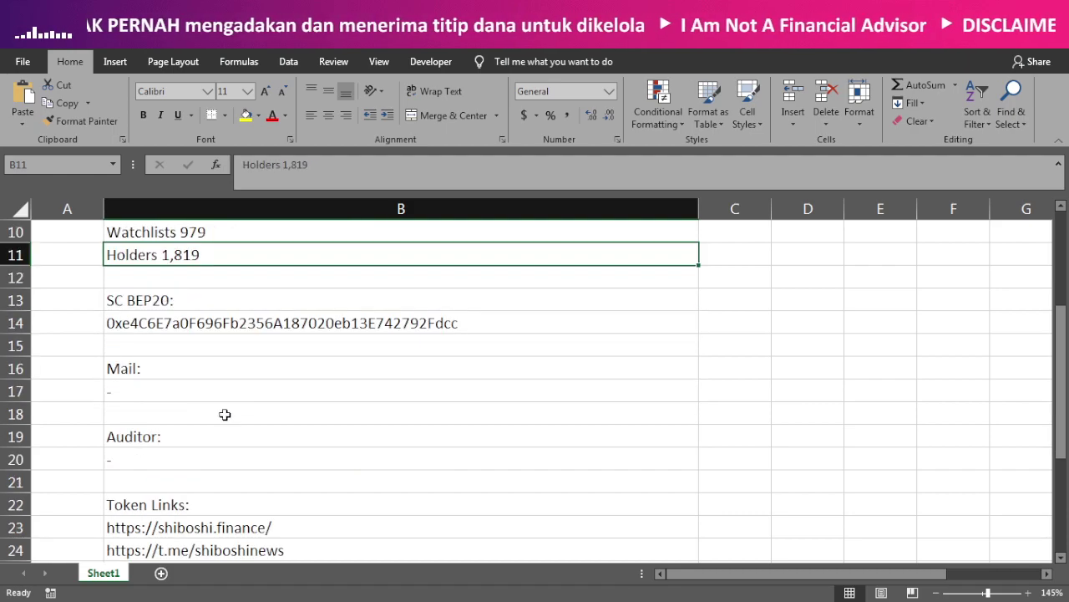
- Inspect the BEP20 contract address in B14, leaving it unedited, and check the Mail and Auditor entries
click(218, 324)
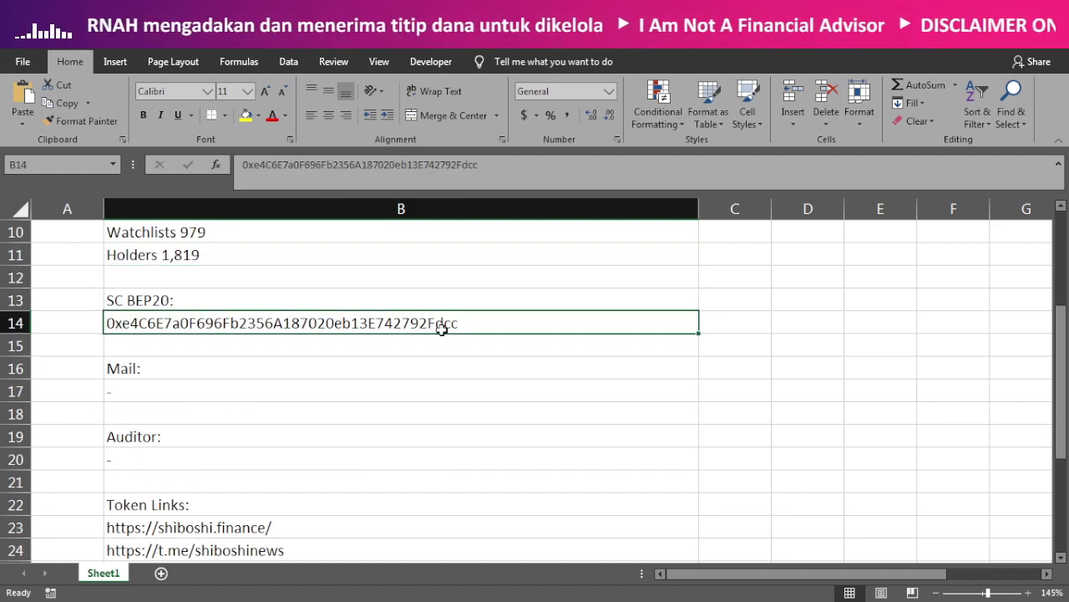
drag(456, 164, 534, 165)
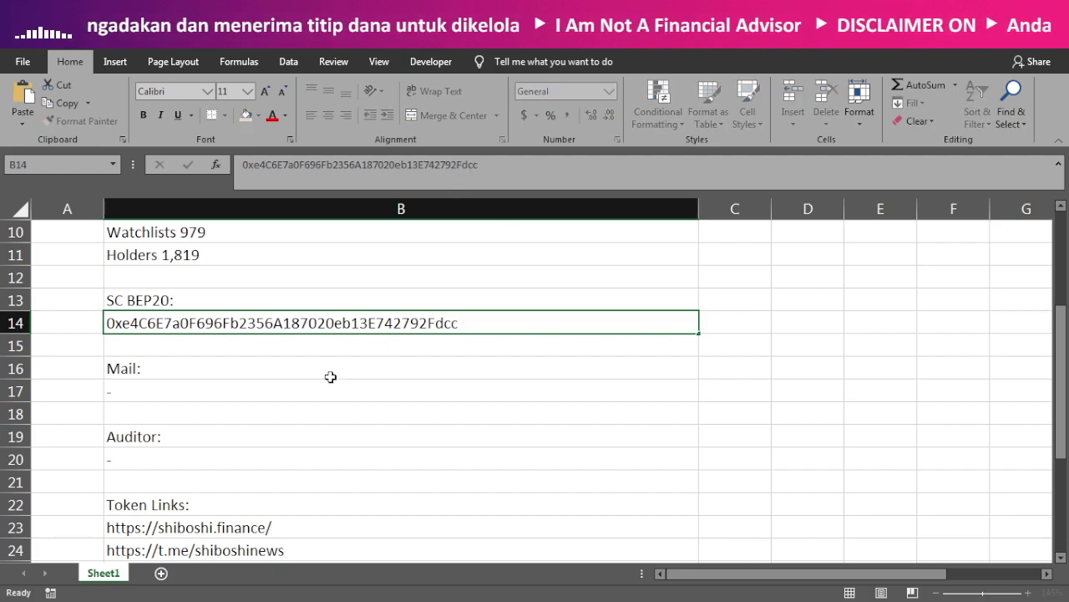
key(Escape)
click(283, 371)
click(270, 396)
click(239, 456)
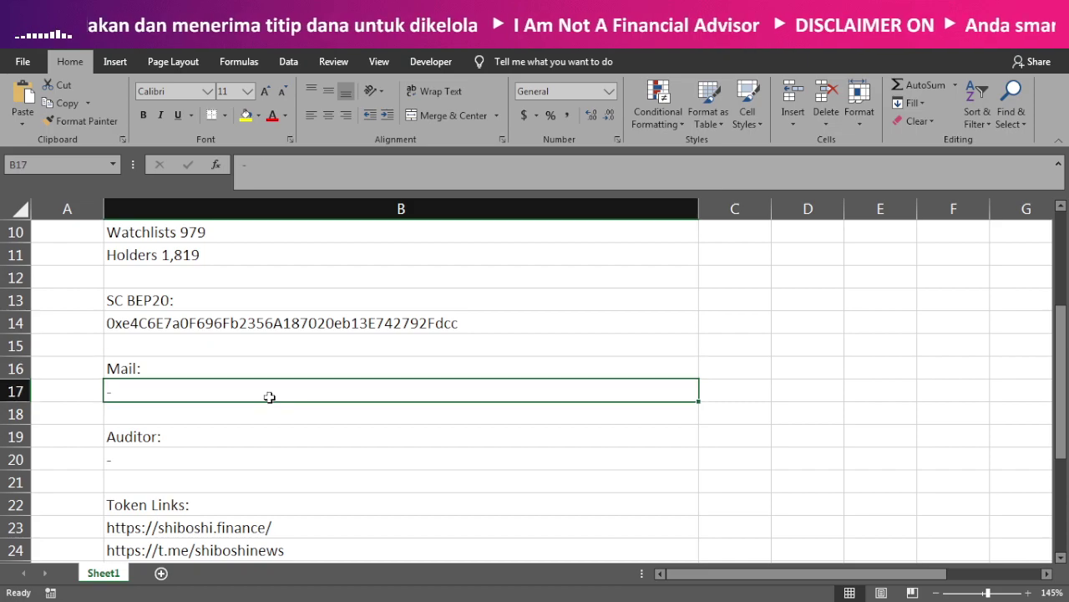
- Review the website, Telegram and whitepaper URLs under Token Links
scroll(242, 451, down, 3)
click(248, 302)
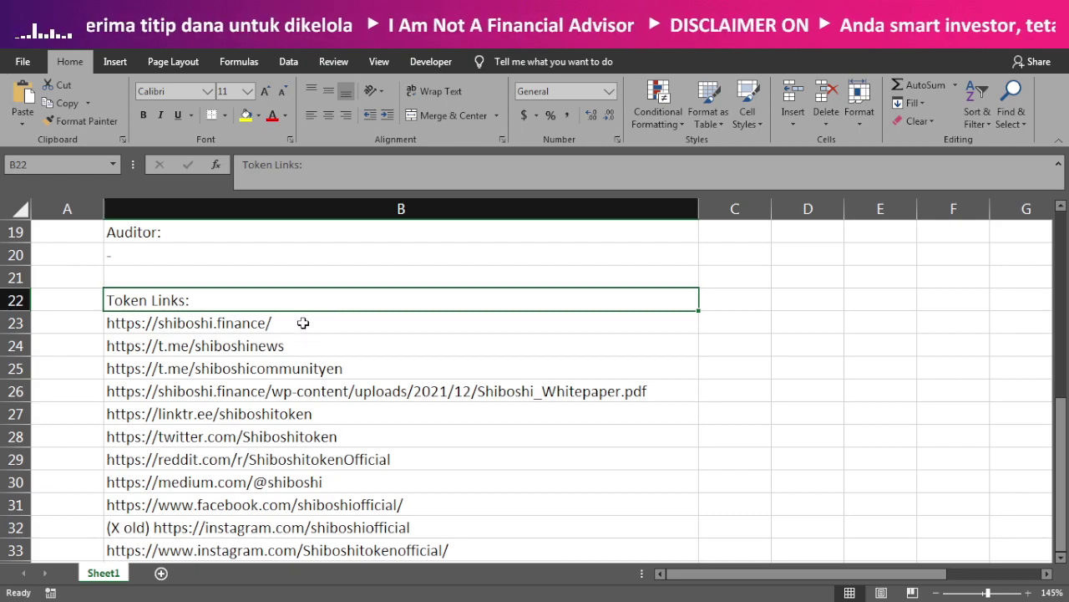
click(303, 326)
scroll(306, 343, down, 1)
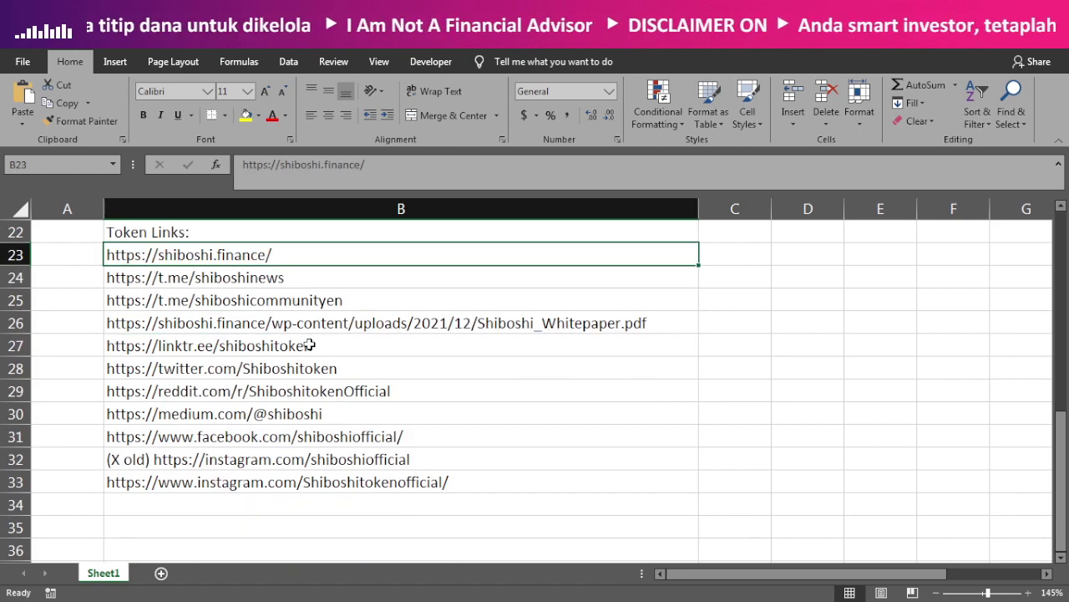
click(310, 279)
click(362, 303)
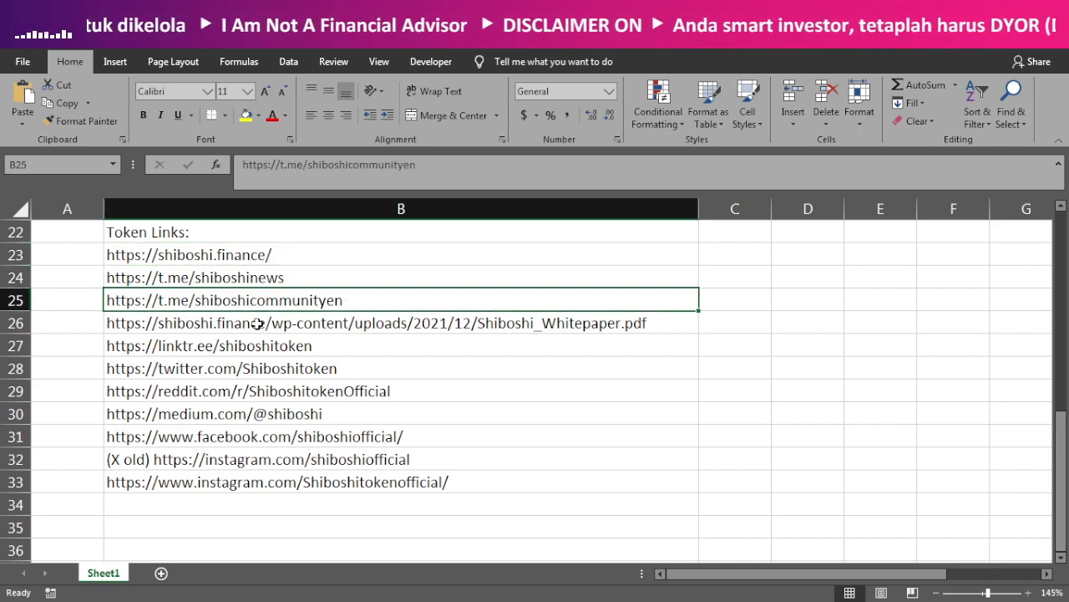
click(224, 327)
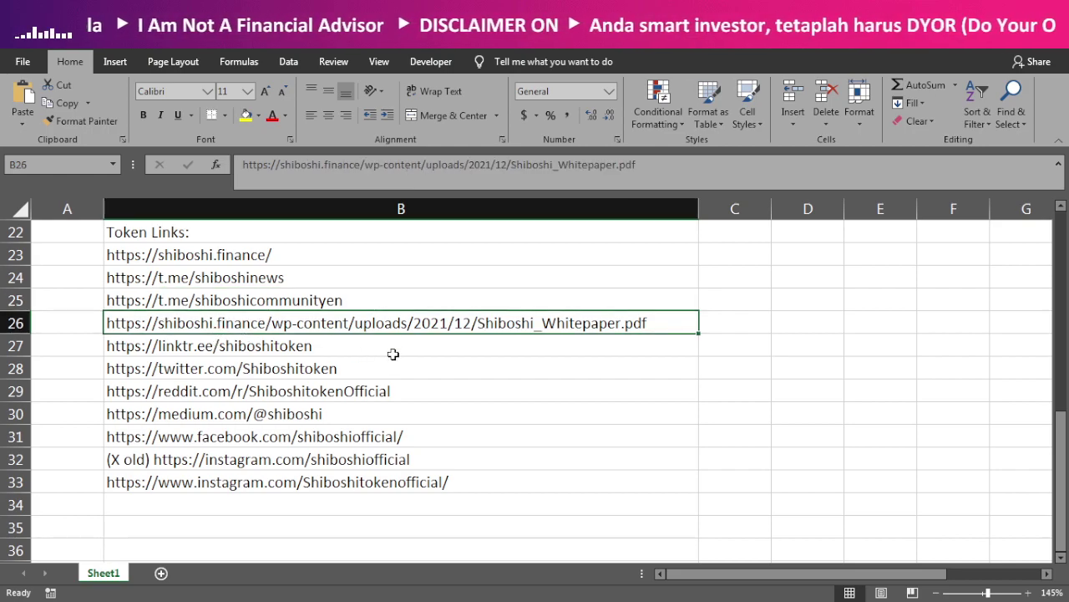
- Review the Linktree, Twitter, Reddit, Medium and Facebook links, and compare the old and current Instagram links in rows 32 and 33
click(346, 348)
click(239, 372)
click(213, 392)
click(211, 413)
click(242, 439)
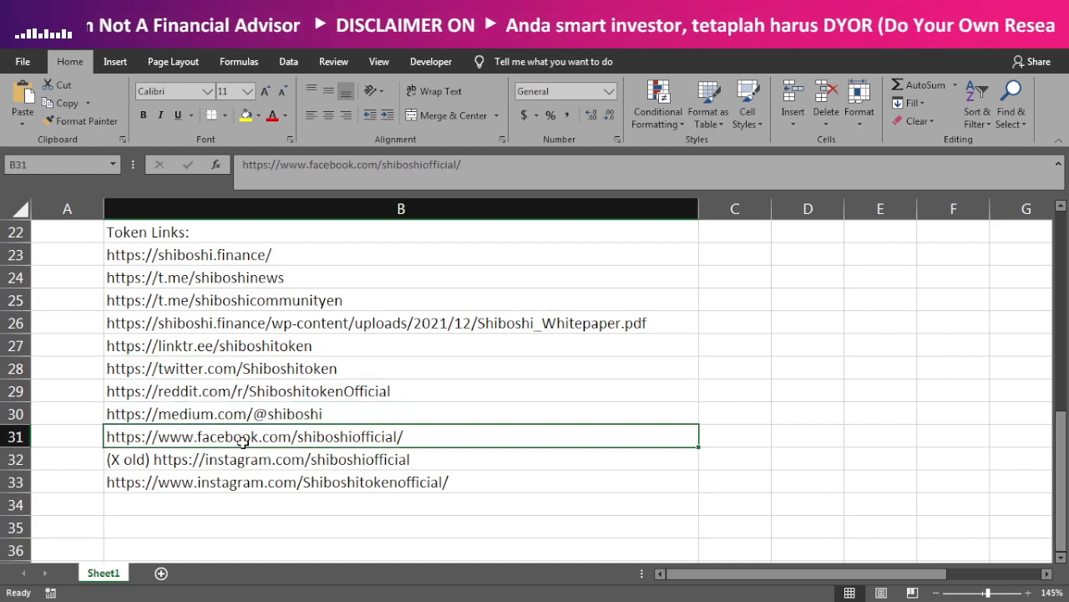
click(240, 462)
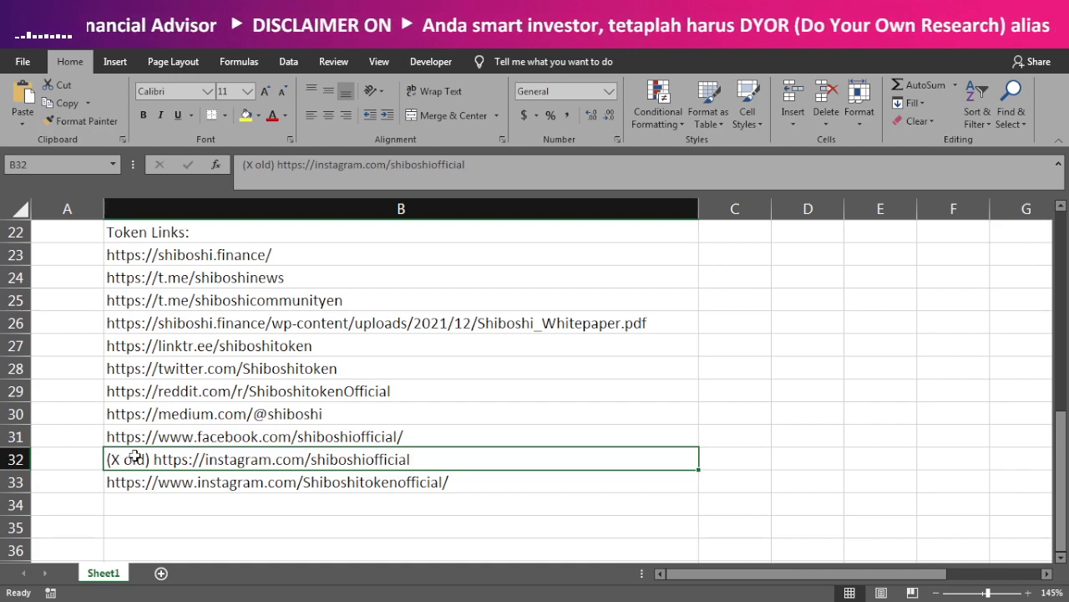
click(198, 436)
click(176, 460)
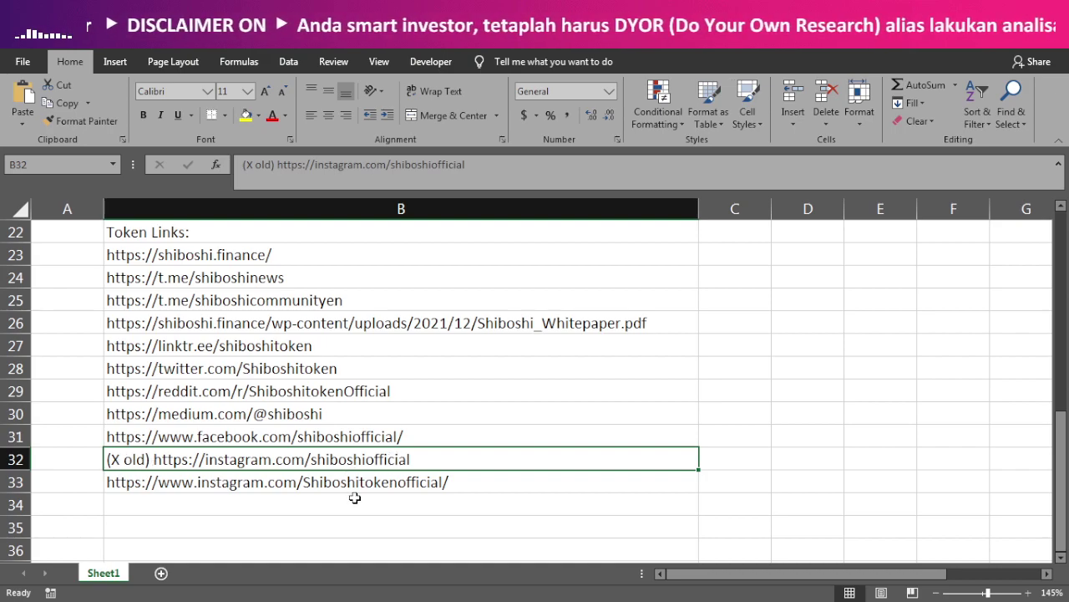
click(248, 485)
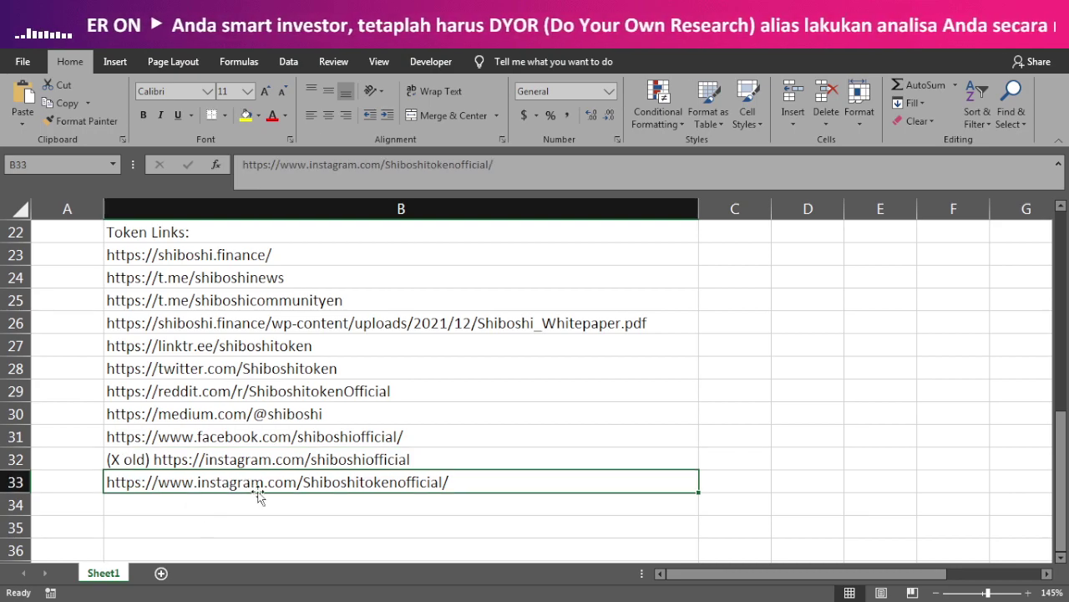
- Copy the Instagram link in B33, switch to the browser and view the shiboshitokenofficial profile page
key(ctrl+c)
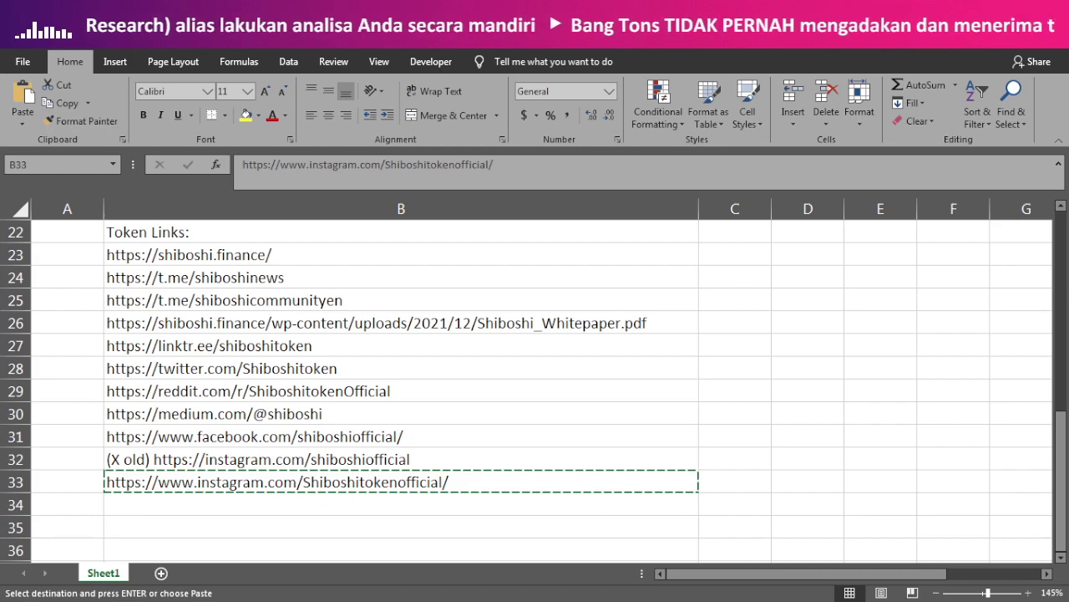
key(Escape)
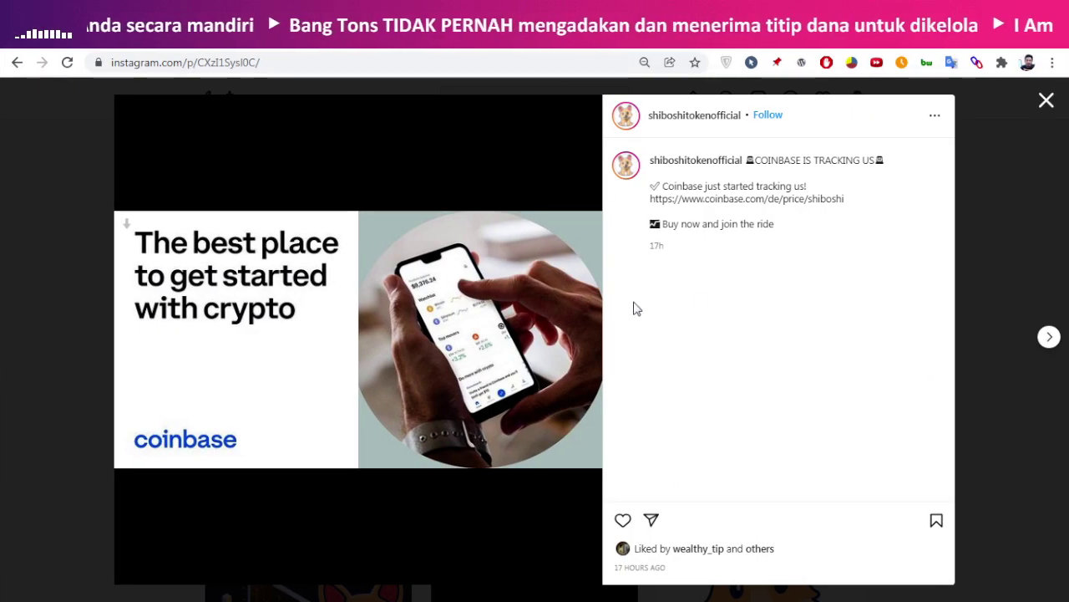
click(52, 180)
scroll(351, 226, up, 1)
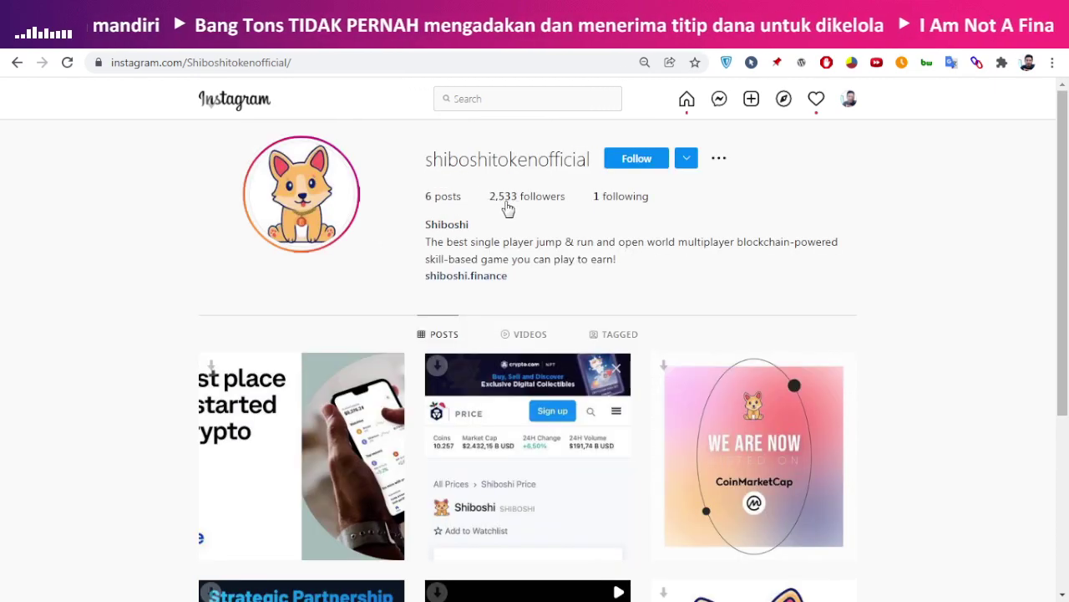
- Open the profile's Coinbase post and check when it was published
scroll(484, 292, down, 2)
click(379, 358)
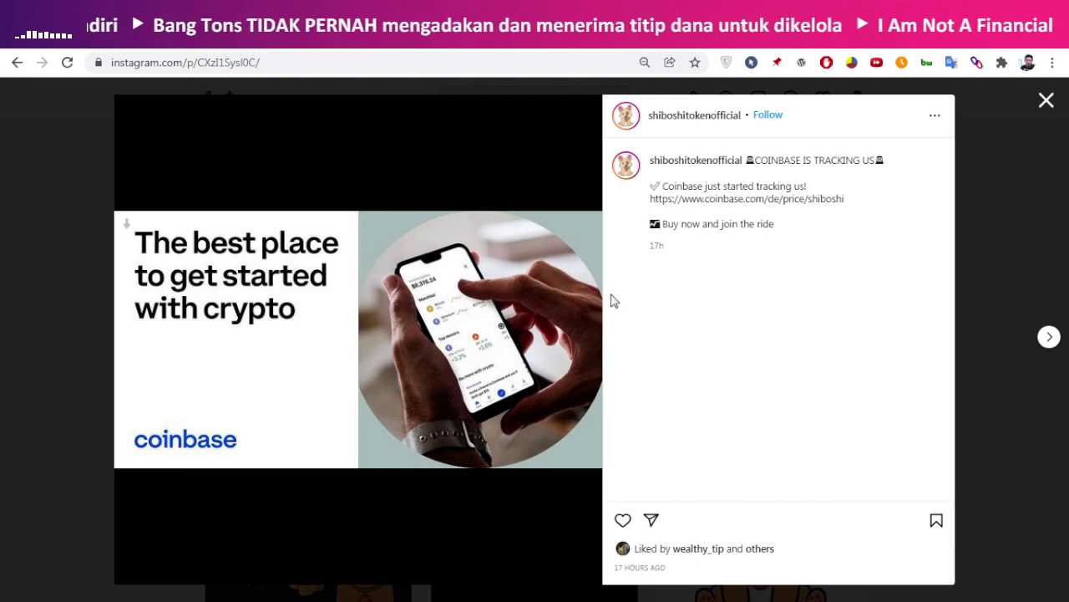
drag(665, 572, 615, 578)
click(614, 579)
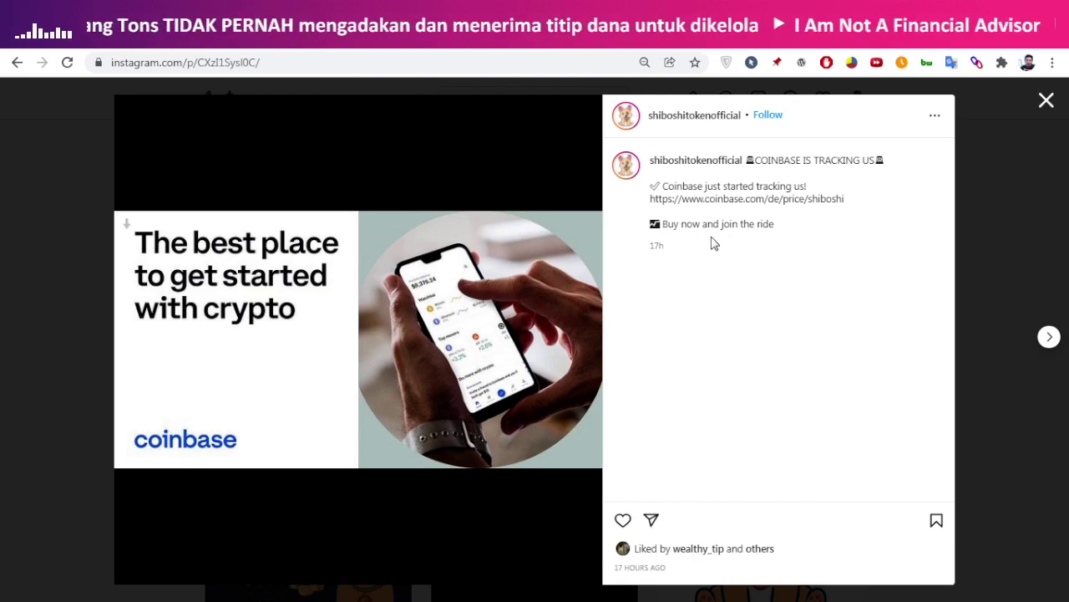
- Highlight the post's Coinbase tracking announcement, open coinbase.com/de/price/shiboshi and switch the price chart to the one-week range
drag(670, 185, 807, 199)
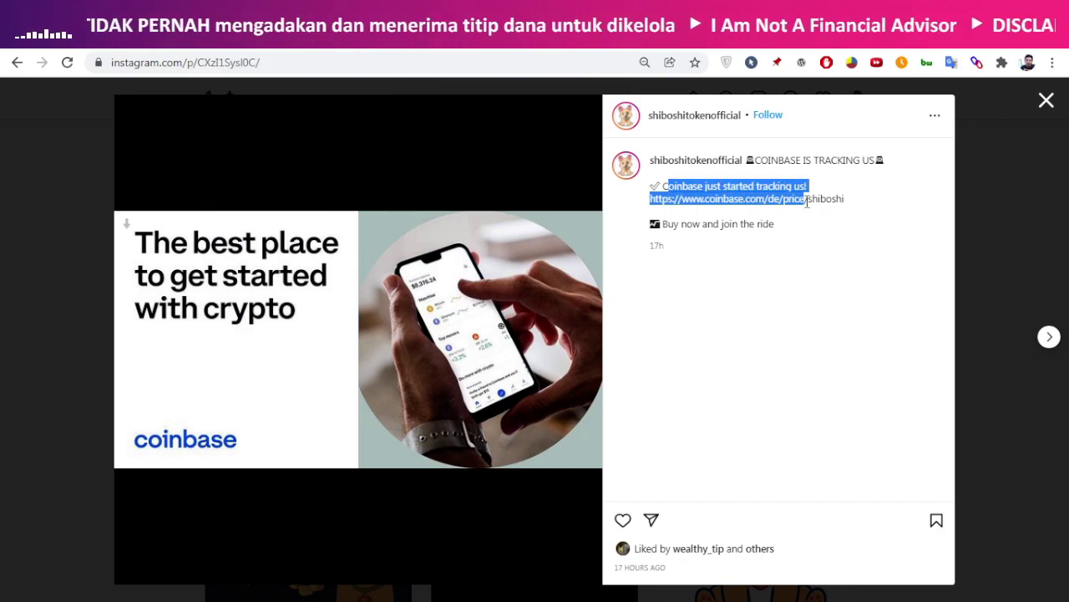
click(55, 224)
key(ctrl+v)
key(Return)
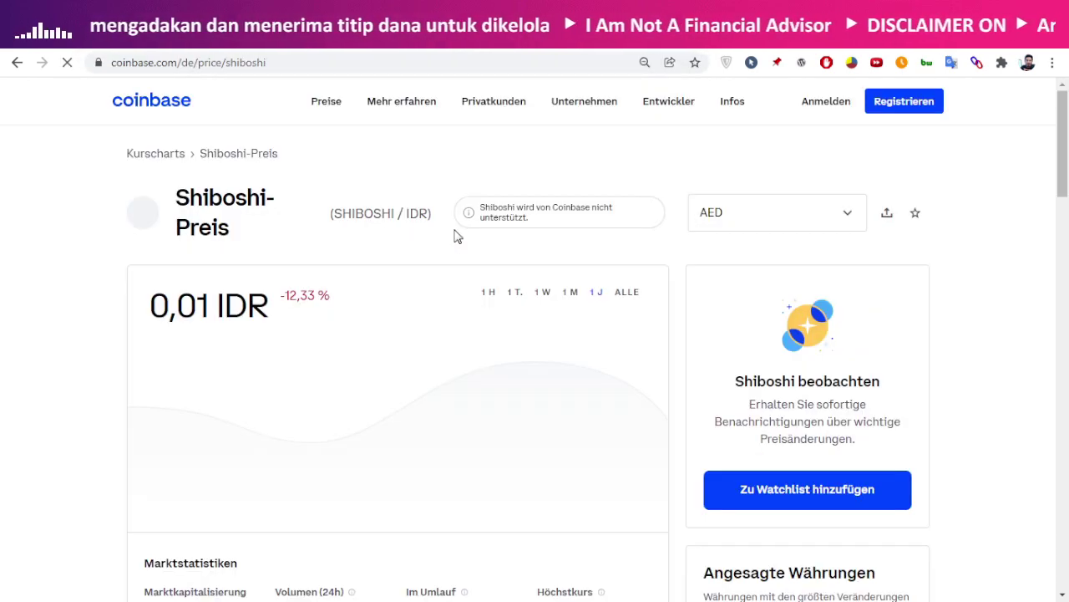
click(543, 298)
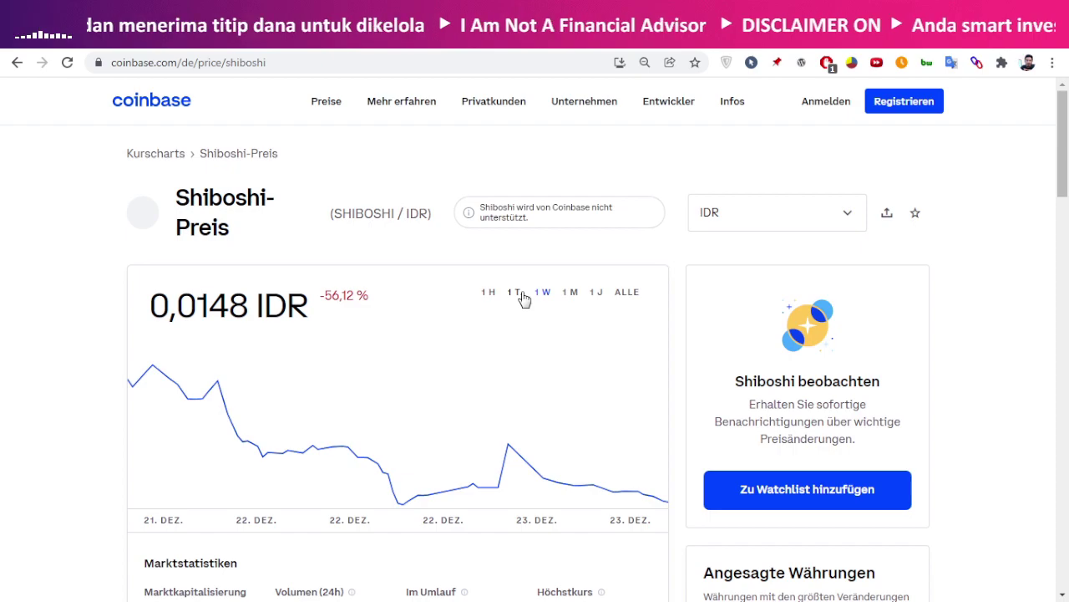
- Switch the Coinbase chart to the one-month range and check Shiboshi's price on its CoinMarketCap page
click(572, 295)
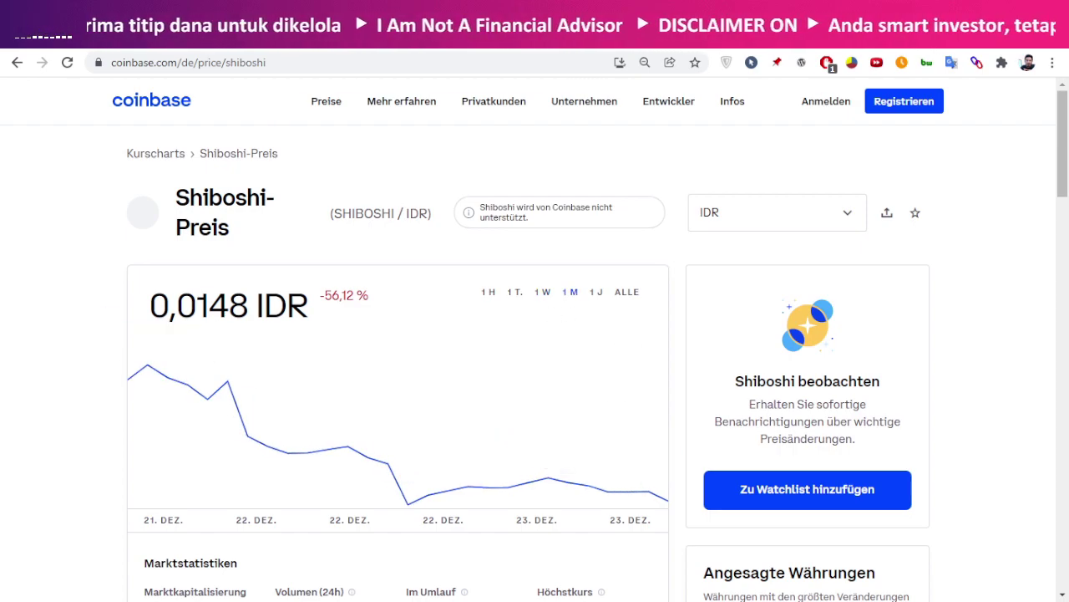
click(757, 29)
drag(575, 228, 543, 229)
click(547, 229)
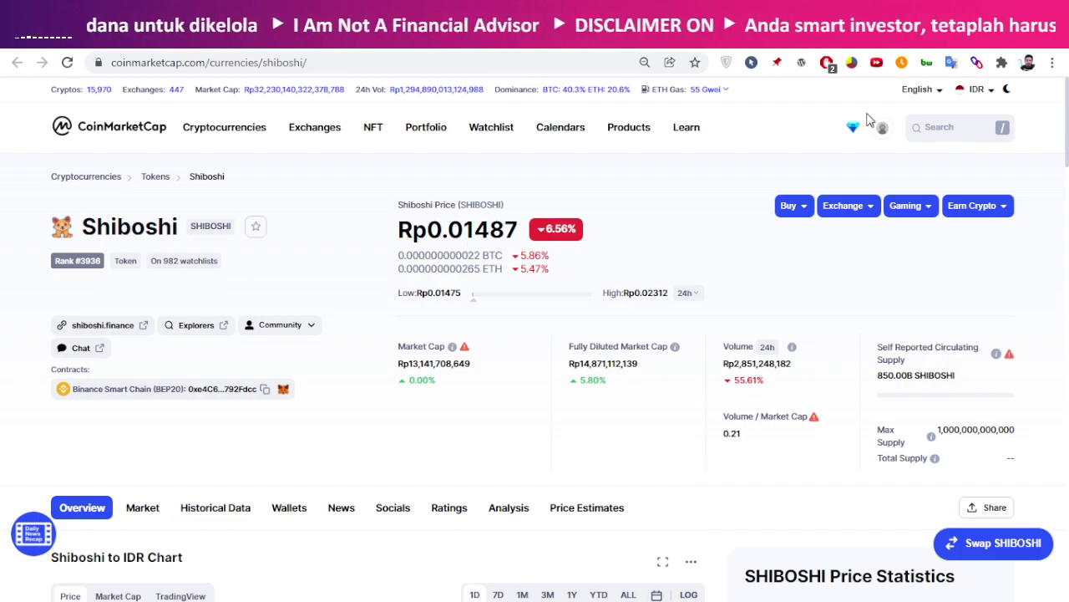
- Check the current Jakarta date and time on time.is, and highlight the idea's formation date in the whitepaper's Introduction
click(660, 29)
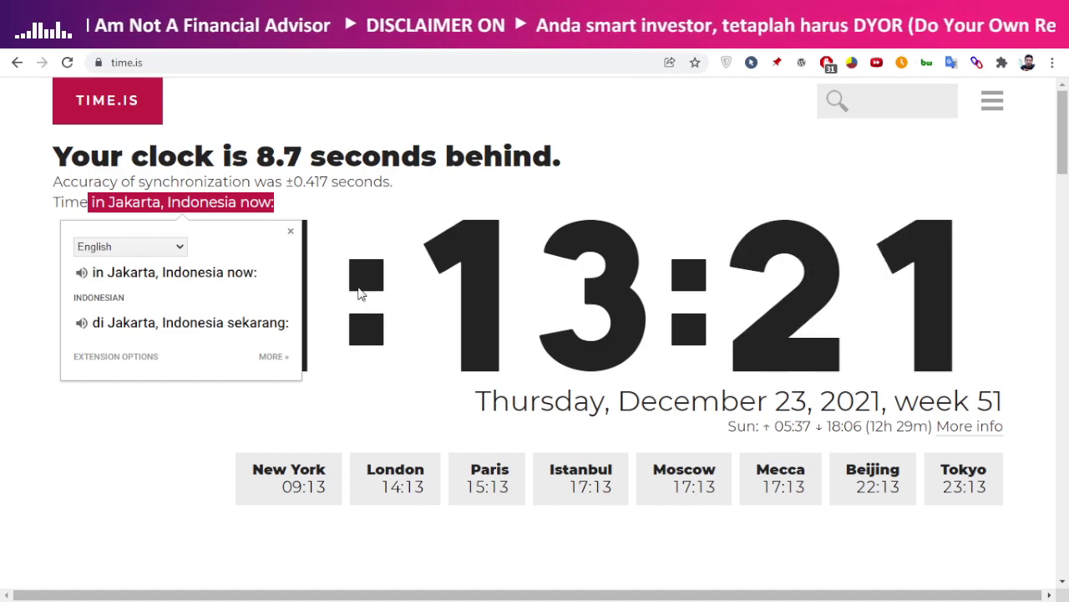
click(8, 393)
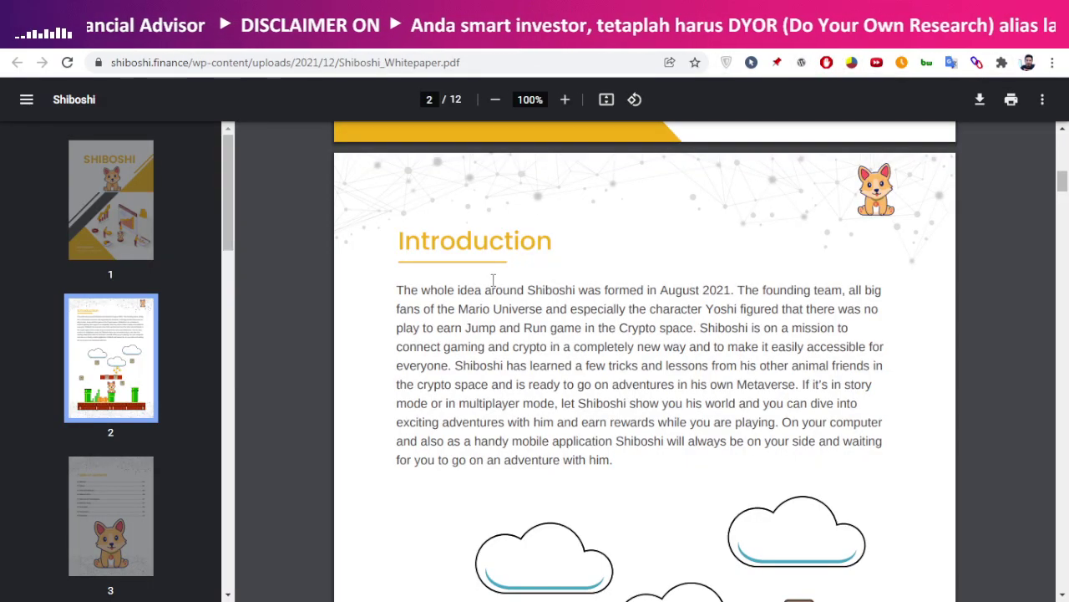
drag(648, 290, 737, 288)
click(773, 290)
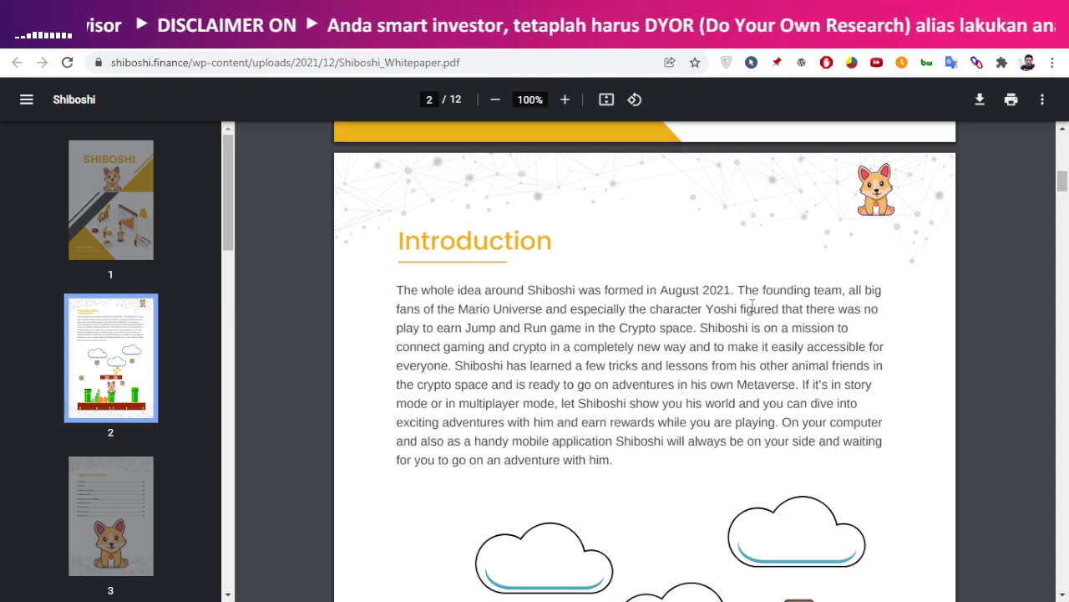
- Read the rest of the whitepaper's Introduction, highlighting the passage from the Yoshi character to the mobile application
drag(615, 306, 640, 443)
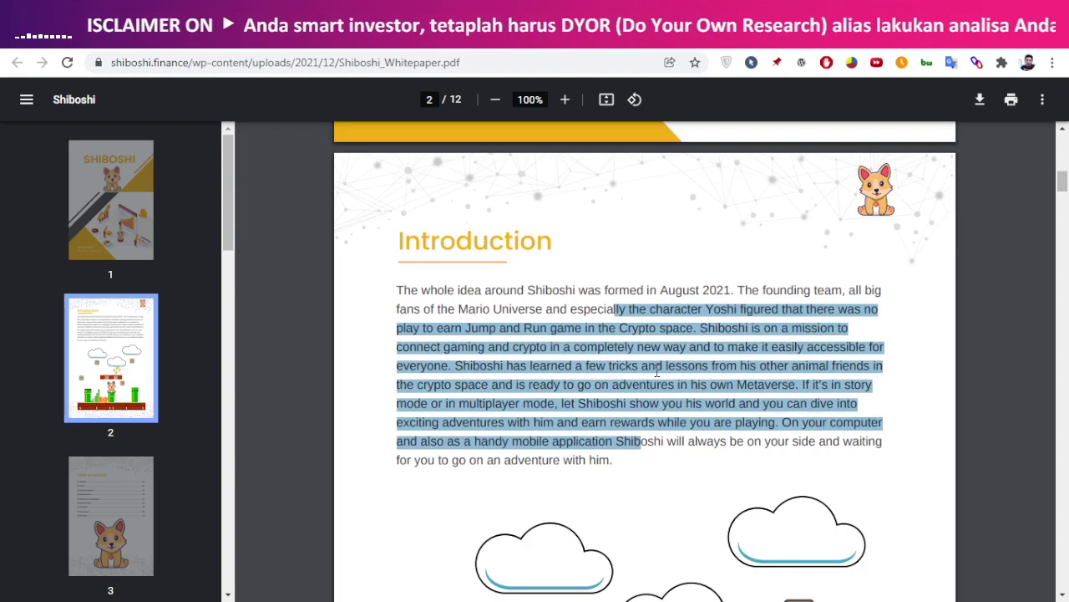
click(660, 373)
drag(625, 308, 638, 441)
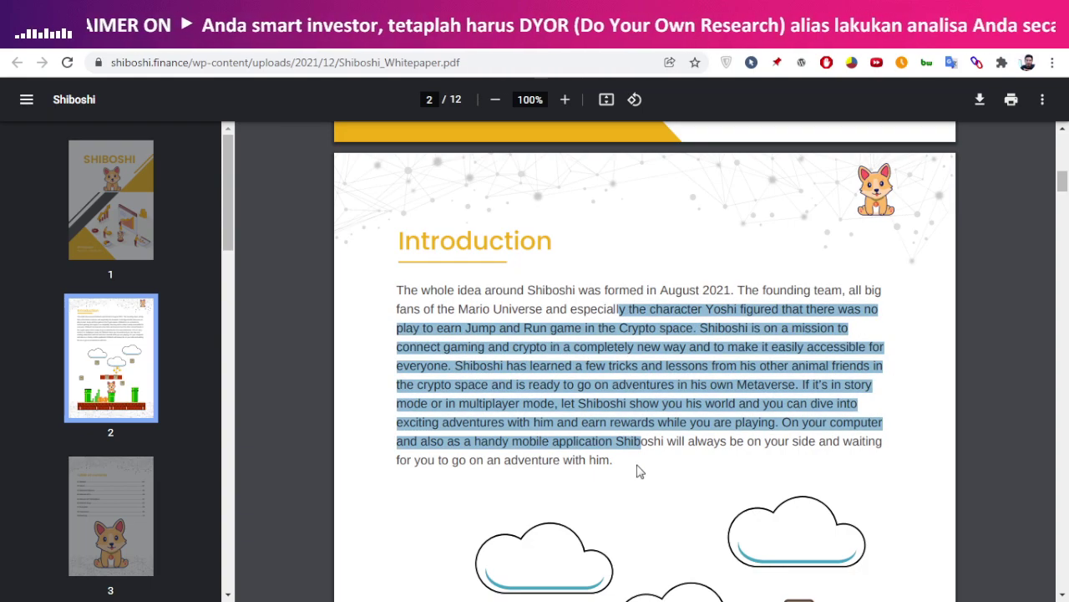
click(765, 404)
scroll(681, 368, down, 2)
scroll(702, 334, up, 2)
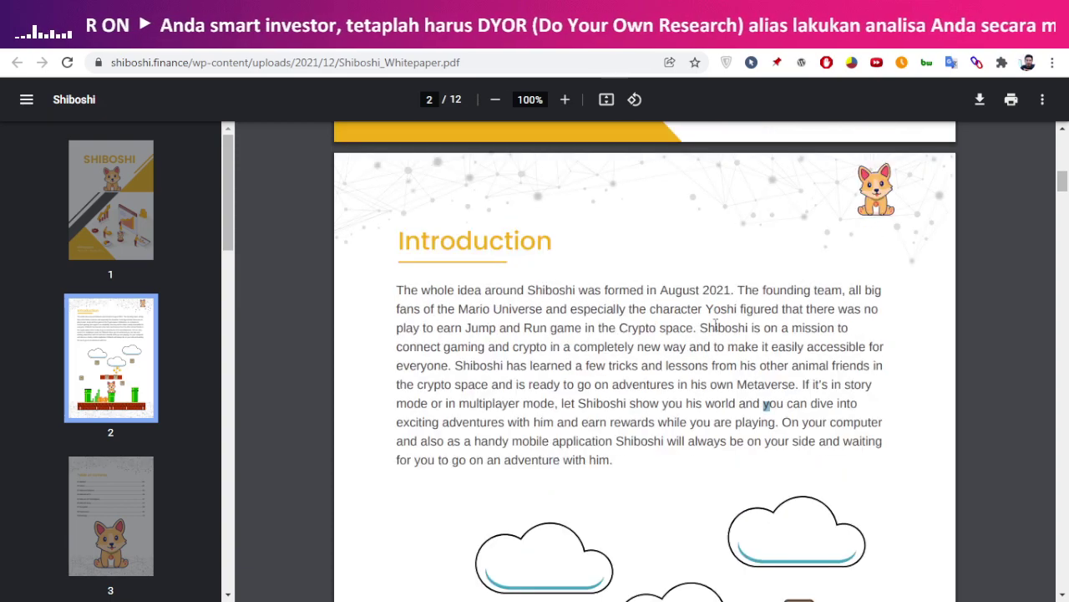
drag(736, 405, 728, 405)
click(733, 403)
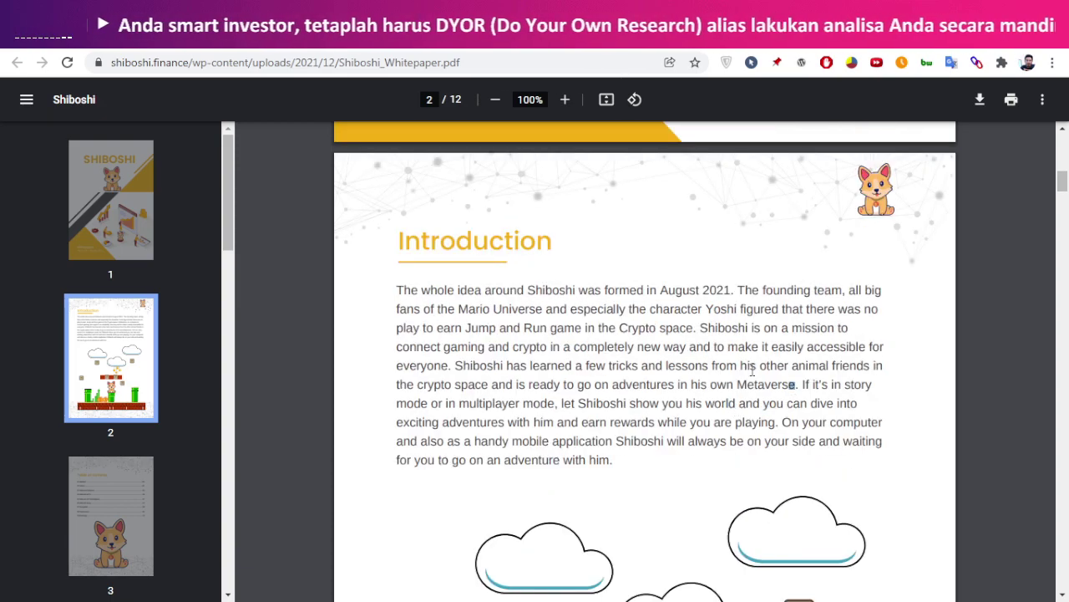